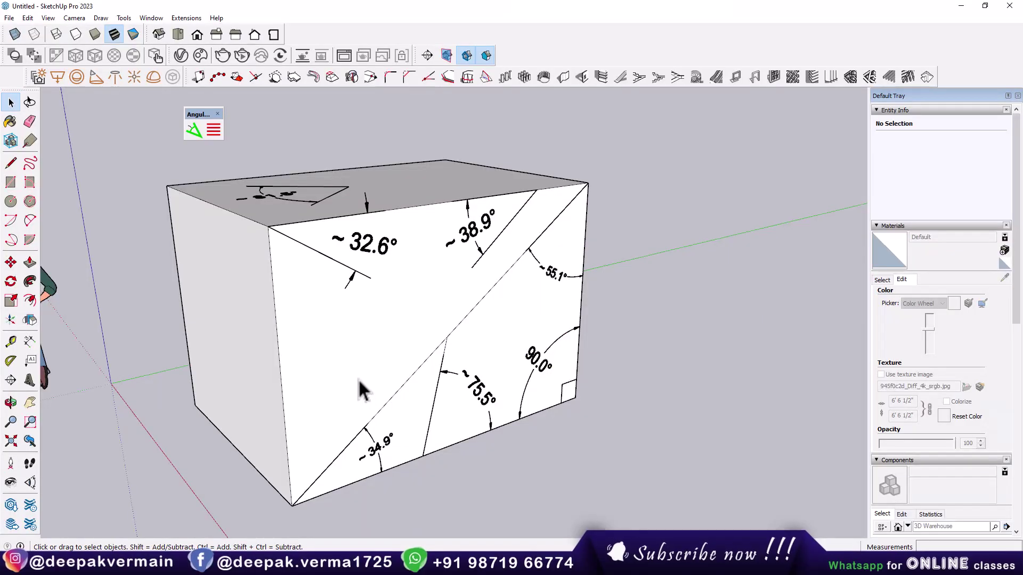
# - Orbit around the dimensioned box and nudge the angle dimension toolbar into place
pyautogui.moveTo(360, 383)
pyautogui.mouseDown()
pyautogui.moveTo(273, 352)
pyautogui.moveTo(375, 403)
pyautogui.mouseUp()
pyautogui.press('space')
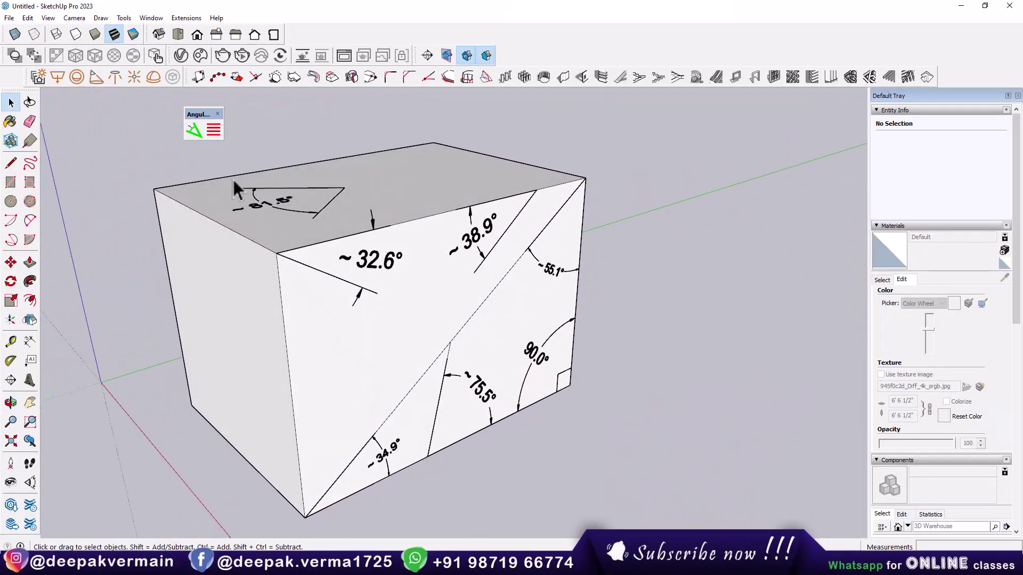
pyautogui.moveTo(195, 116); pyautogui.dragTo(196, 112)
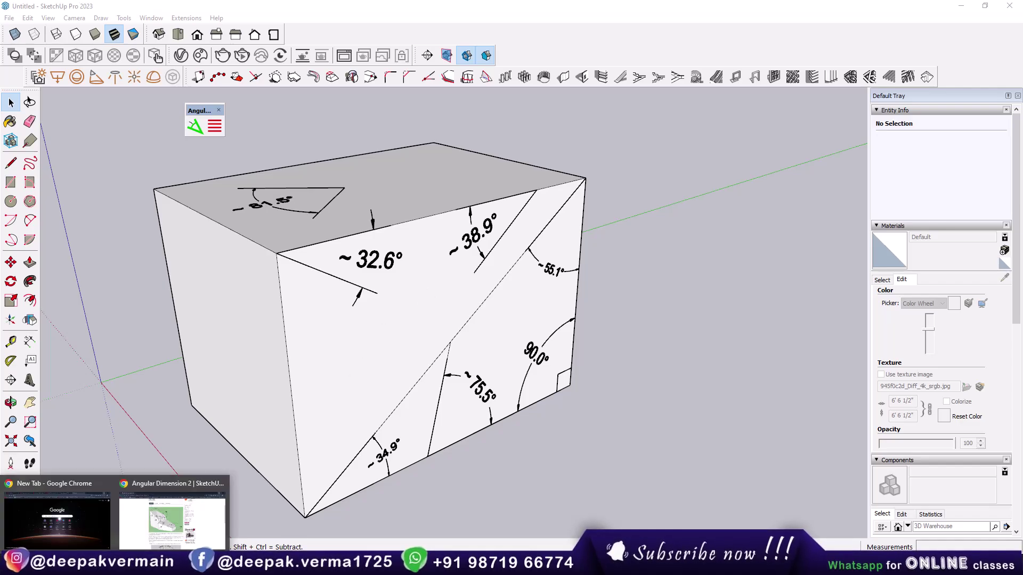
# - Download Angular_Dimension_5_v6.2.1.rbz from the Angular Dimension 2 sketchUcation page into Downloads
pyautogui.click(181, 524)
pyautogui.scroll(3, 507, 176)
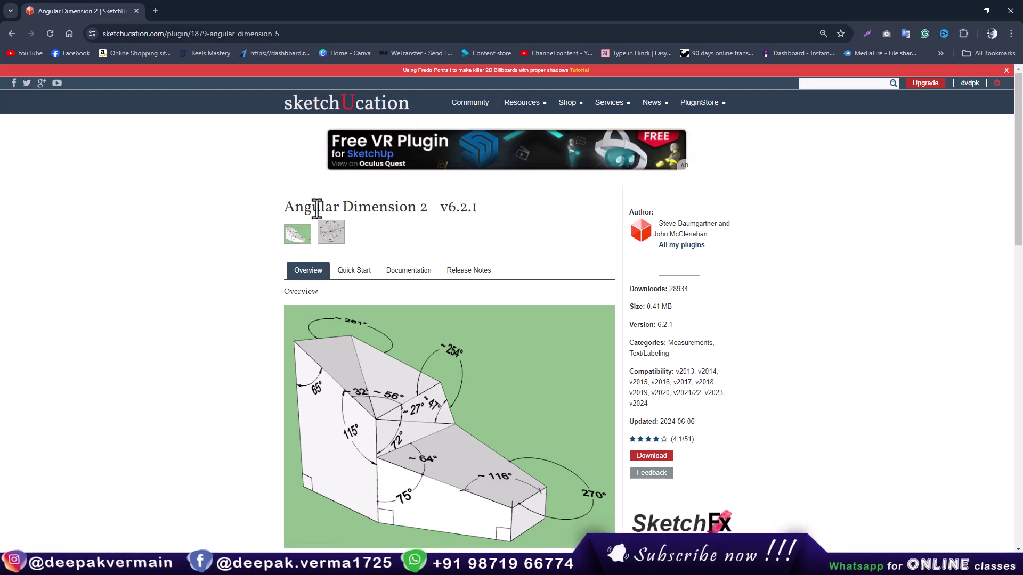
pyautogui.scroll(-2, 418, 233)
pyautogui.scroll(-1, 419, 233)
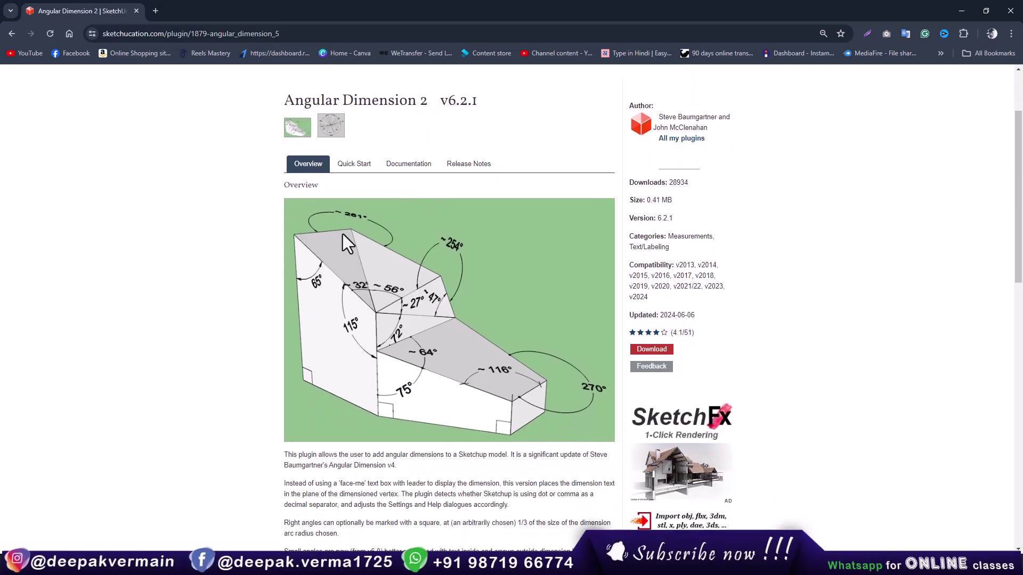
pyautogui.scroll(-1, 343, 245)
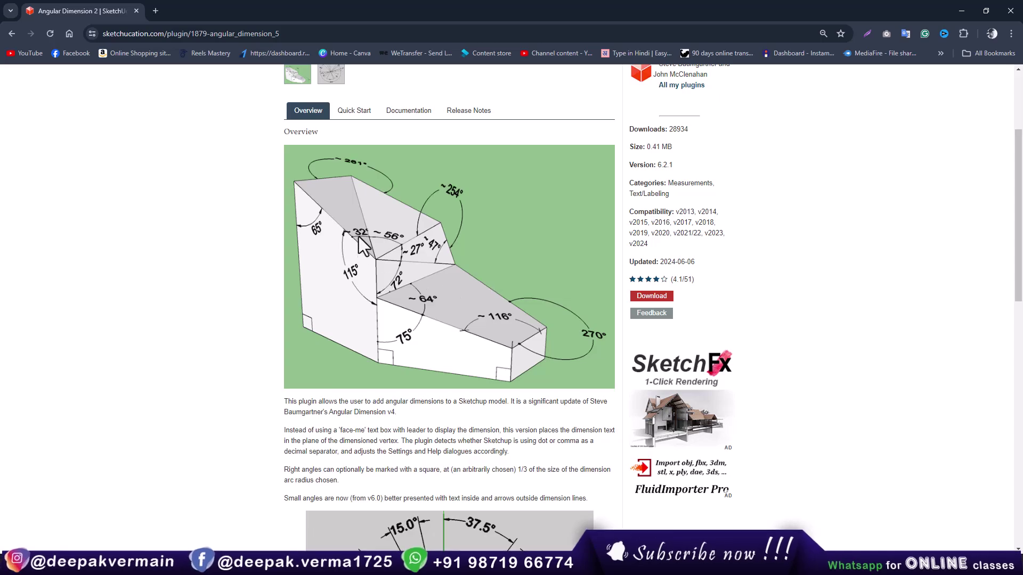
pyautogui.scroll(2, 456, 298)
pyautogui.scroll(-1, 473, 407)
pyautogui.scroll(2, 586, 373)
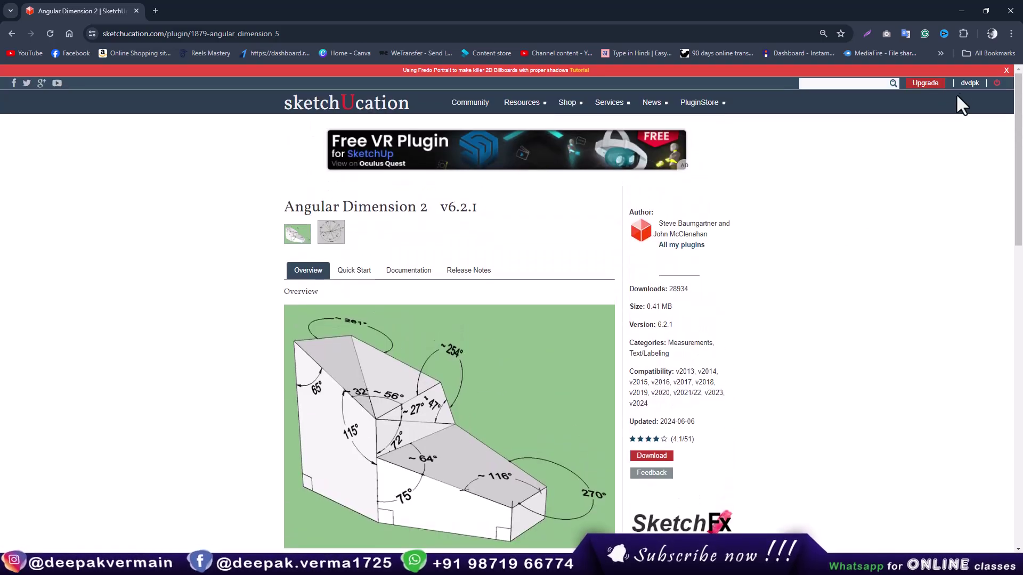
pyautogui.scroll(-2, 574, 407)
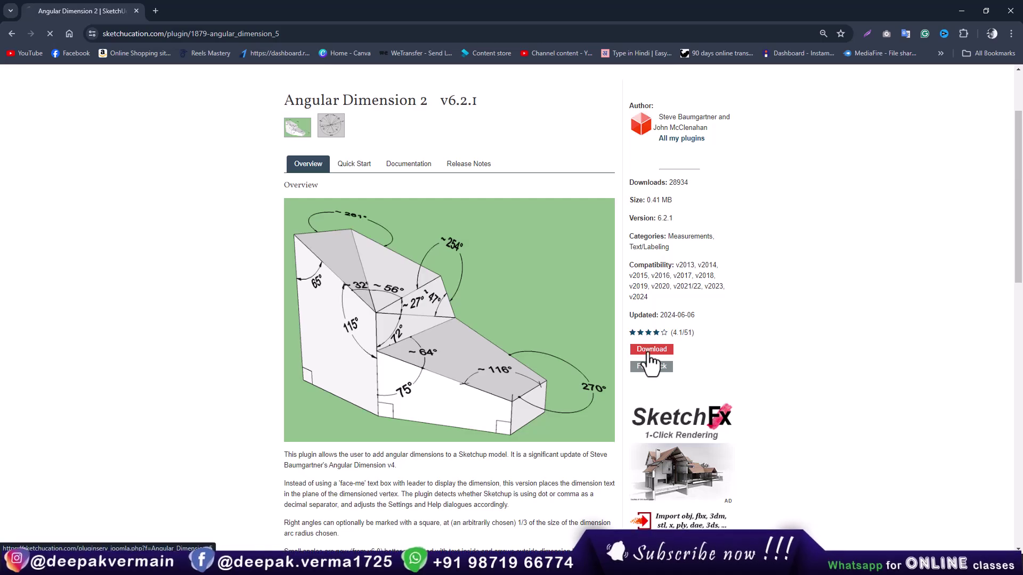
pyautogui.click(651, 350)
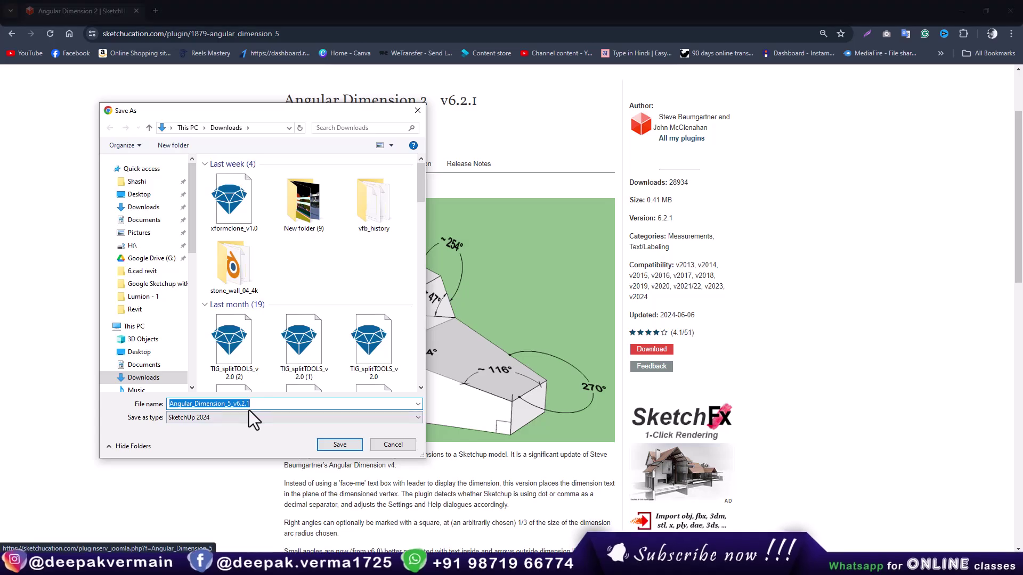
pyautogui.click(335, 446)
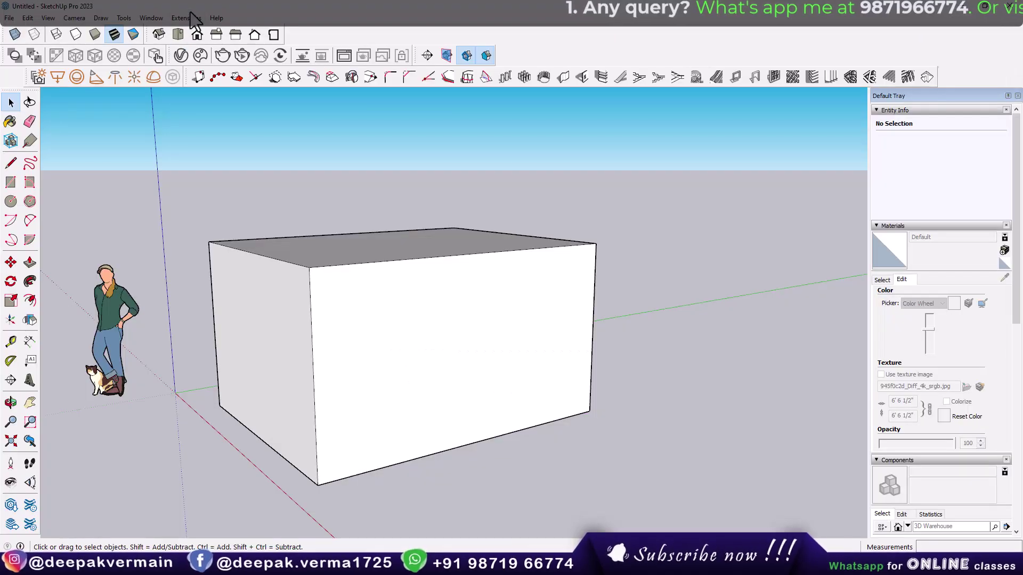
# - Install Angular_Dimension_5_v6.2.1.rbz from Downloads through the Extension Manager
pyautogui.click(187, 17)
pyautogui.click(250, 19)
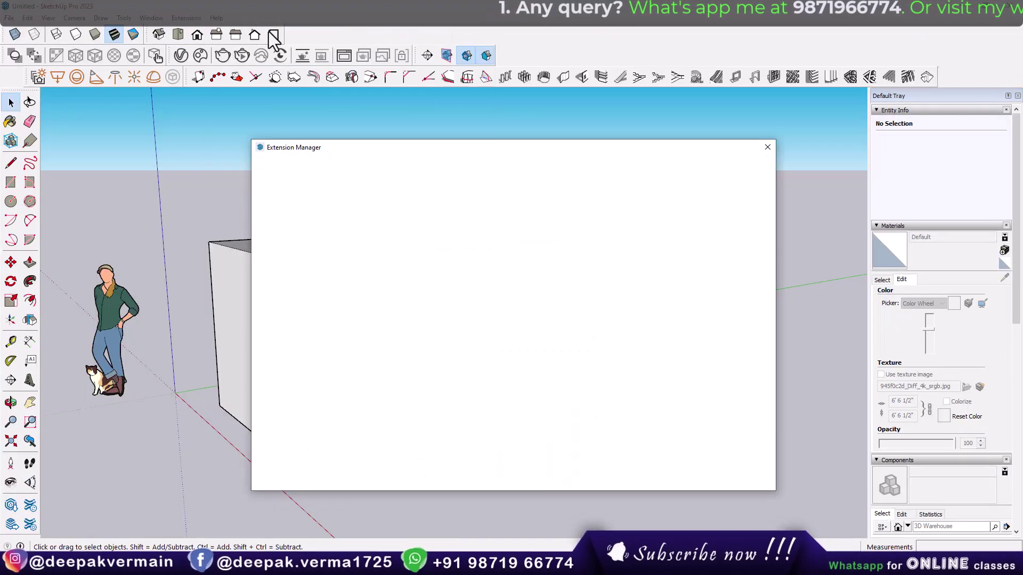
pyautogui.click(331, 482)
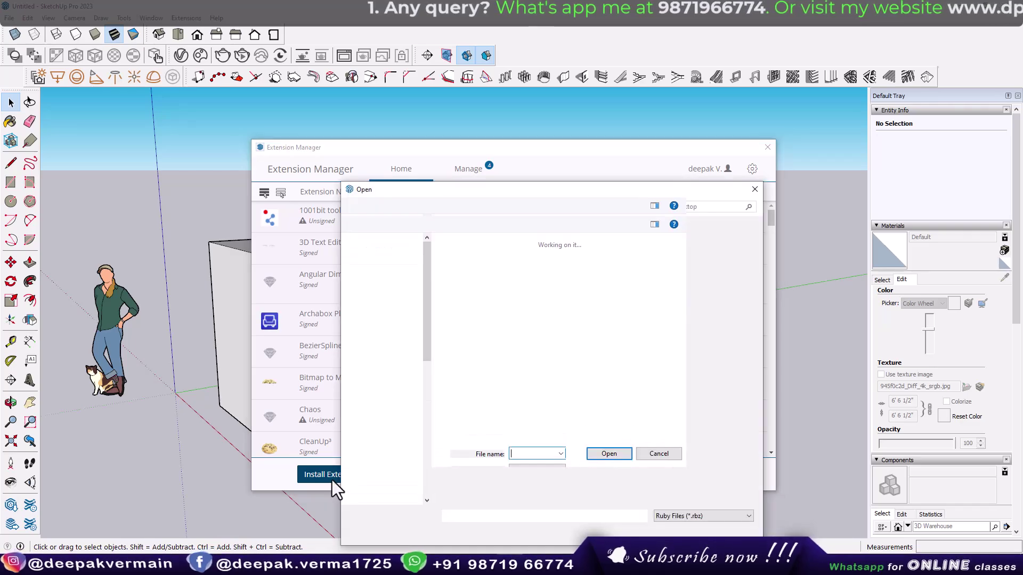
pyautogui.click(392, 288)
pyautogui.click(472, 288)
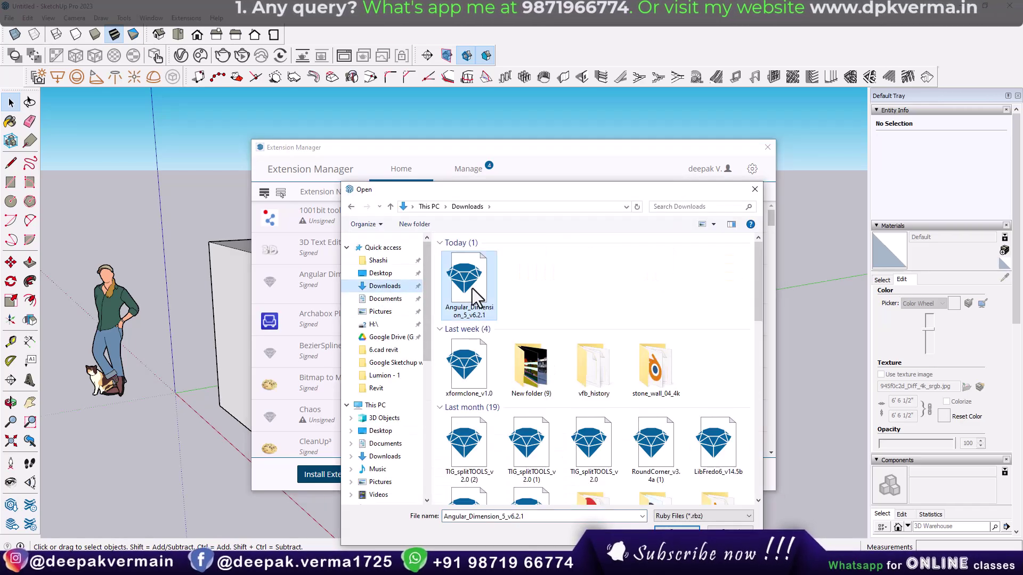
pyautogui.doubleClick(472, 288)
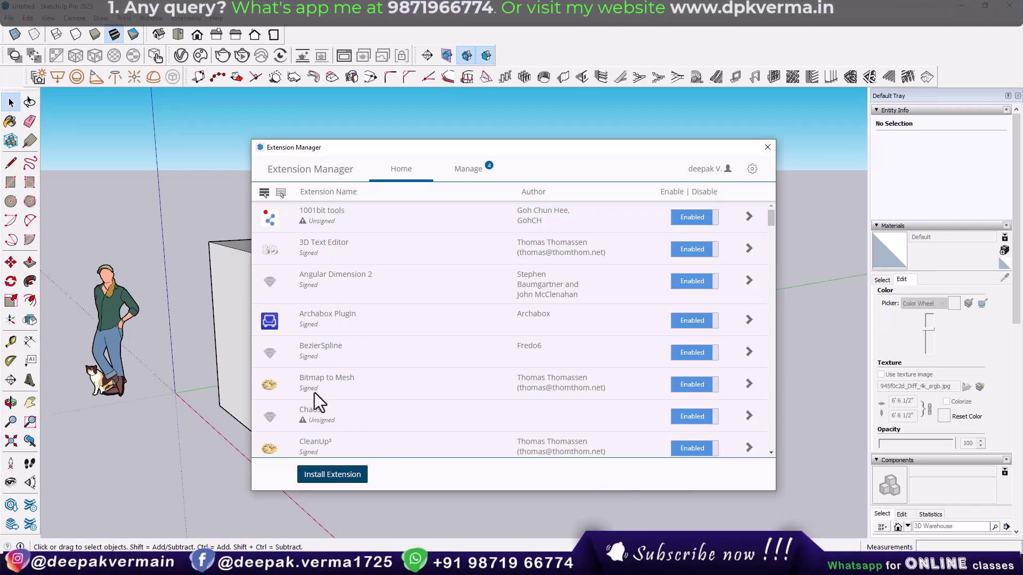
# - Close the Extension Manager and show the Angular Dimension 2 toolbar in the workspace
pyautogui.click(767, 148)
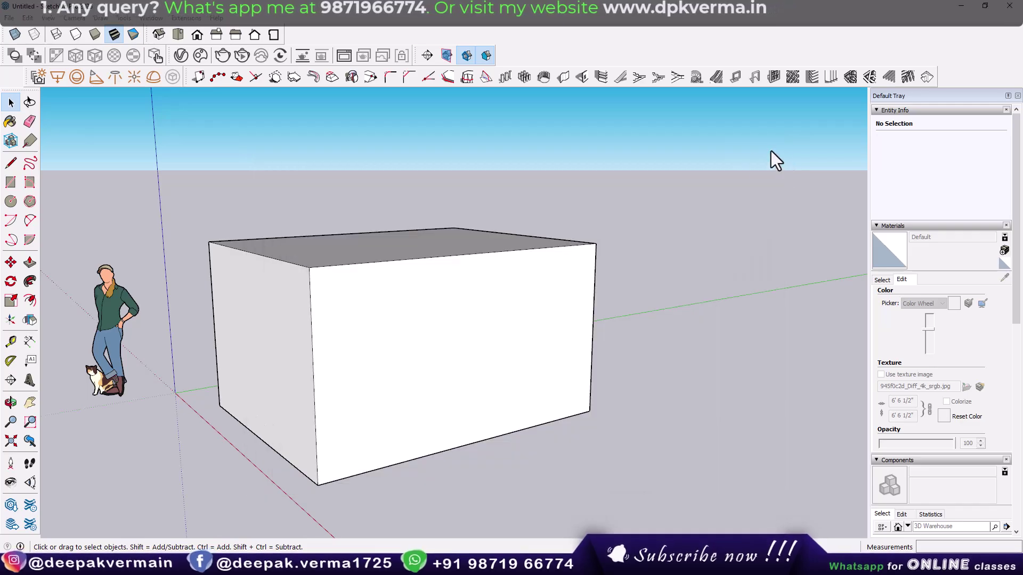
pyautogui.rightClick(386, 79)
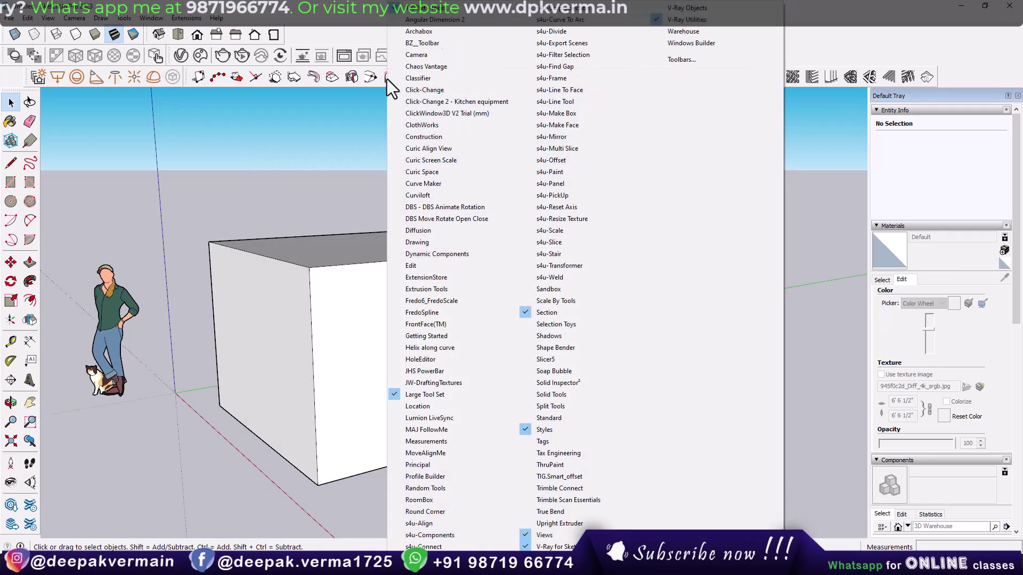
pyautogui.click(432, 21)
pyautogui.moveTo(196, 112); pyautogui.dragTo(203, 120)
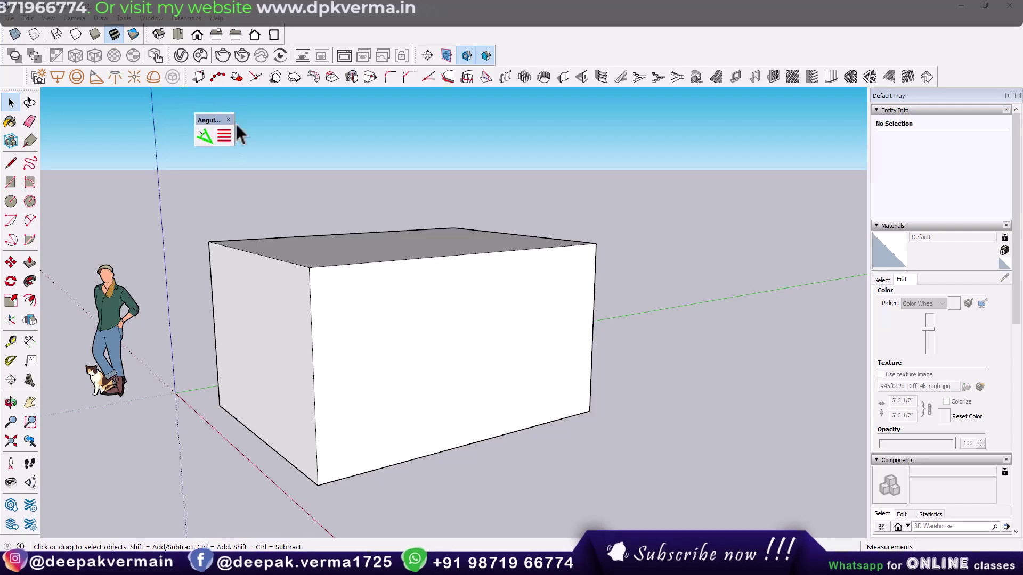
# - Draw the diagonal line ending at the front face's top-right corner
pyautogui.moveTo(503, 400)
pyautogui.mouseDown(button='middle')
pyautogui.moveTo(490, 390)
pyautogui.moveTo(435, 393)
pyautogui.moveTo(468, 332)
pyautogui.moveTo(482, 328)
pyautogui.moveTo(422, 335)
pyautogui.mouseUp(button='middle')
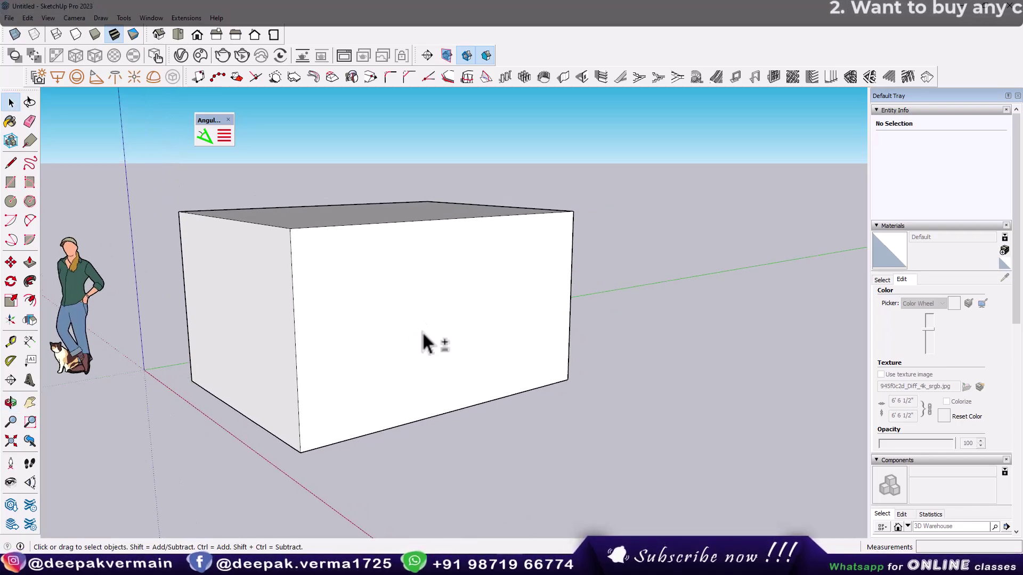
pyautogui.scroll(-2, 377, 354)
pyautogui.press('l')
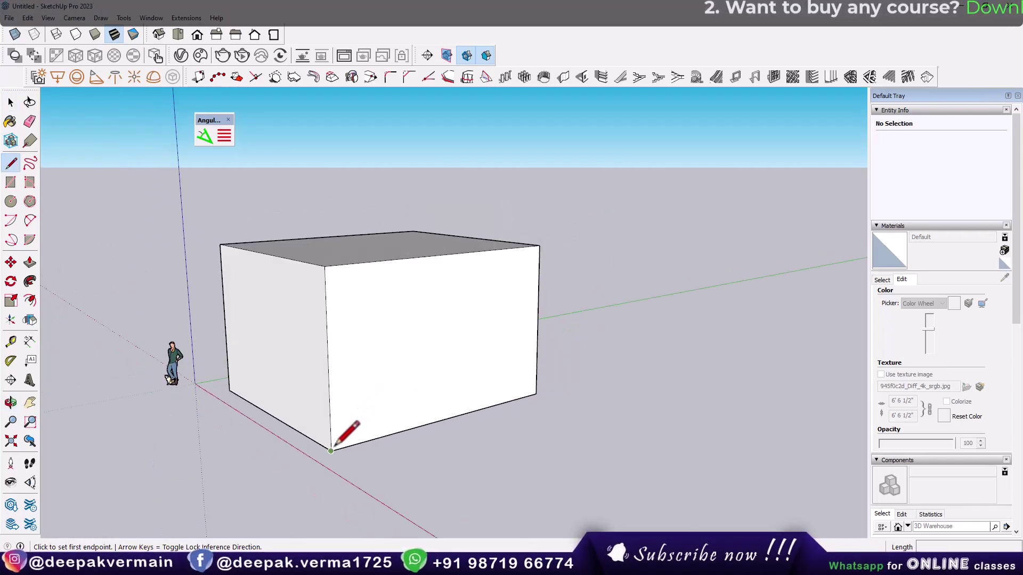
pyautogui.click(539, 245)
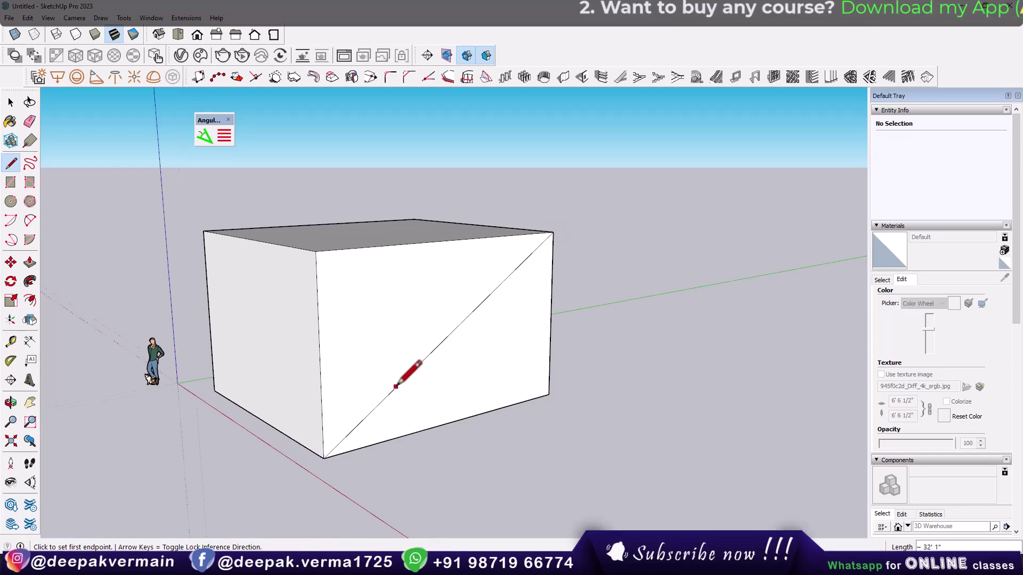
pyautogui.moveTo(411, 373); pyautogui.dragTo(423, 400, button='middle')
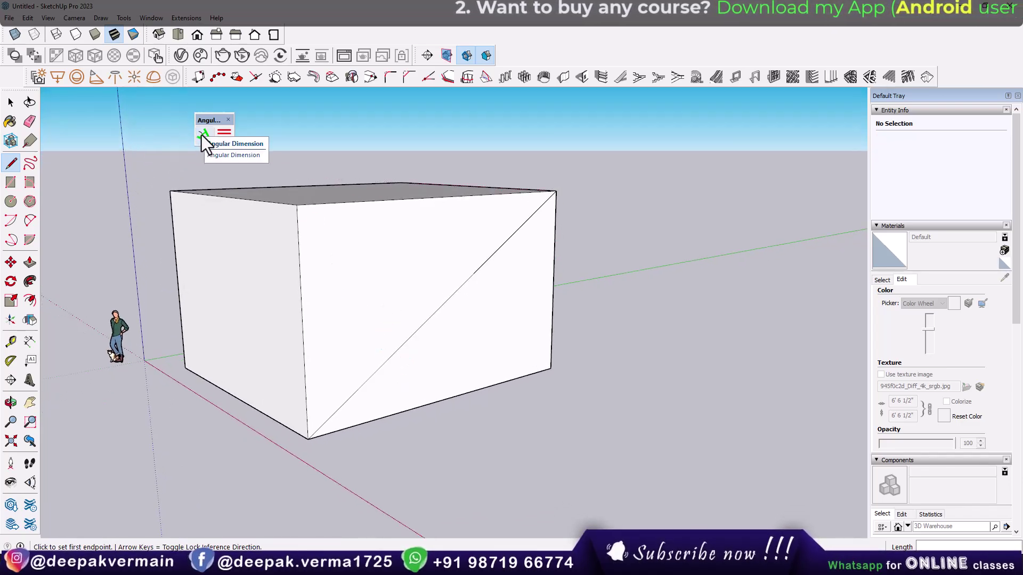
# - Place the 57.5° angular dimension at the front face's top-right corner
pyautogui.click(202, 137)
pyautogui.scroll(2, 368, 410)
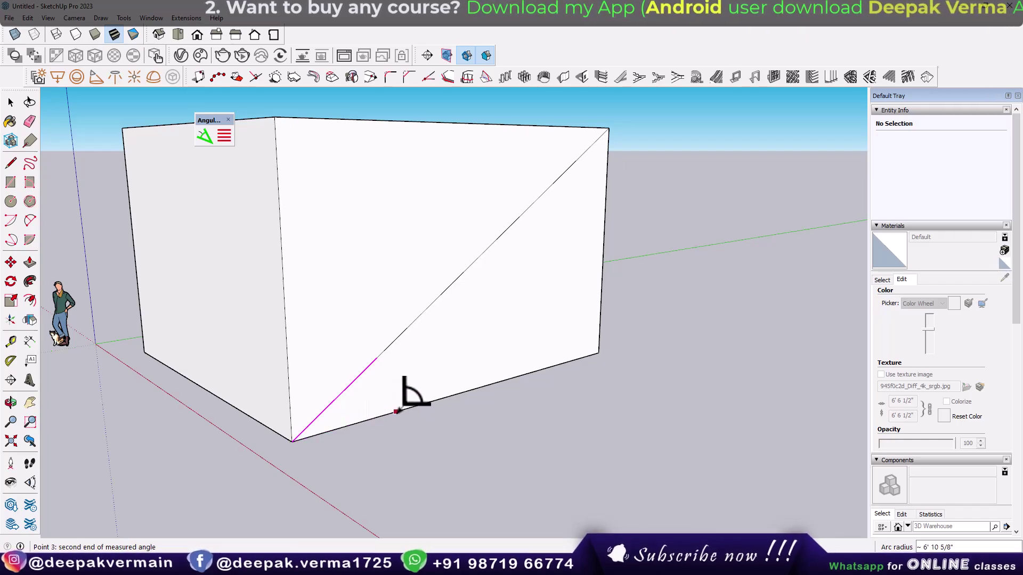
pyautogui.moveTo(392, 397)
pyautogui.mouseDown(button='middle')
pyautogui.moveTo(389, 377)
pyautogui.moveTo(297, 349)
pyautogui.moveTo(298, 380)
pyautogui.moveTo(381, 394)
pyautogui.mouseUp(button='middle')
pyautogui.moveTo(388, 341)
pyautogui.mouseDown(button='middle')
pyautogui.moveTo(439, 365)
pyautogui.moveTo(293, 315)
pyautogui.mouseUp(button='middle')
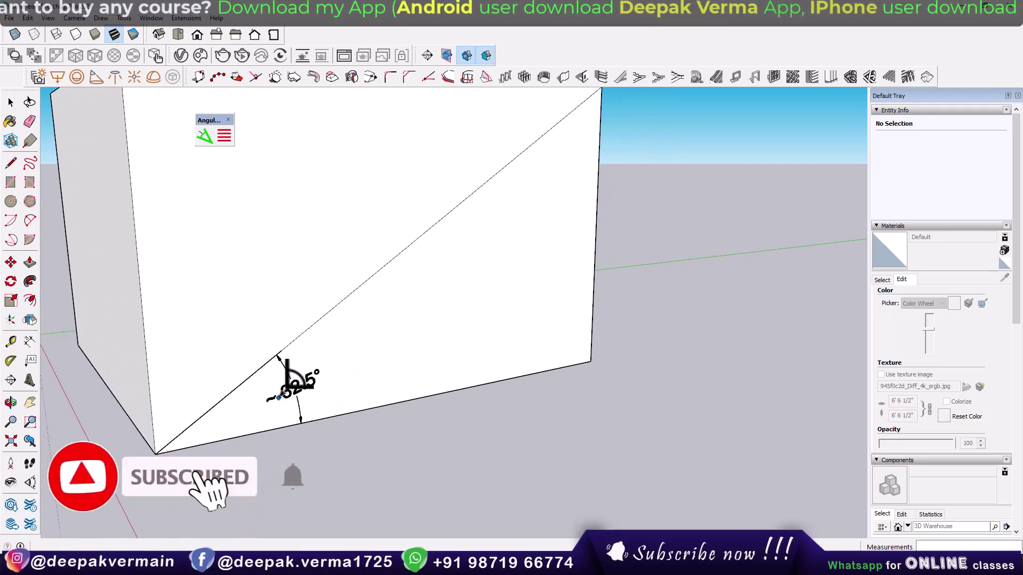
pyautogui.moveTo(292, 380)
pyautogui.mouseDown(button='middle')
pyautogui.moveTo(311, 403)
pyautogui.moveTo(466, 226)
pyautogui.mouseUp(button='middle')
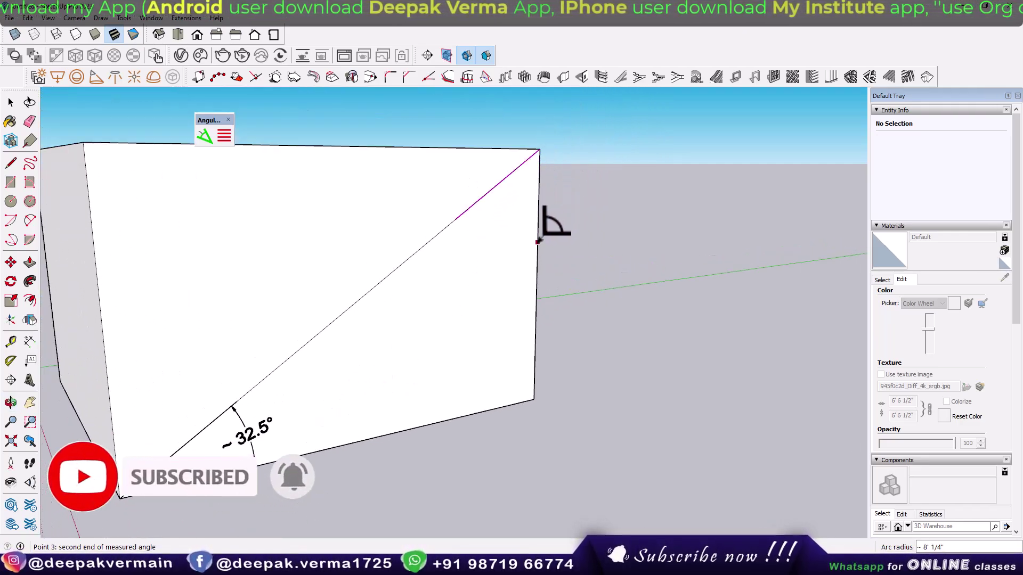
pyautogui.click(538, 246)
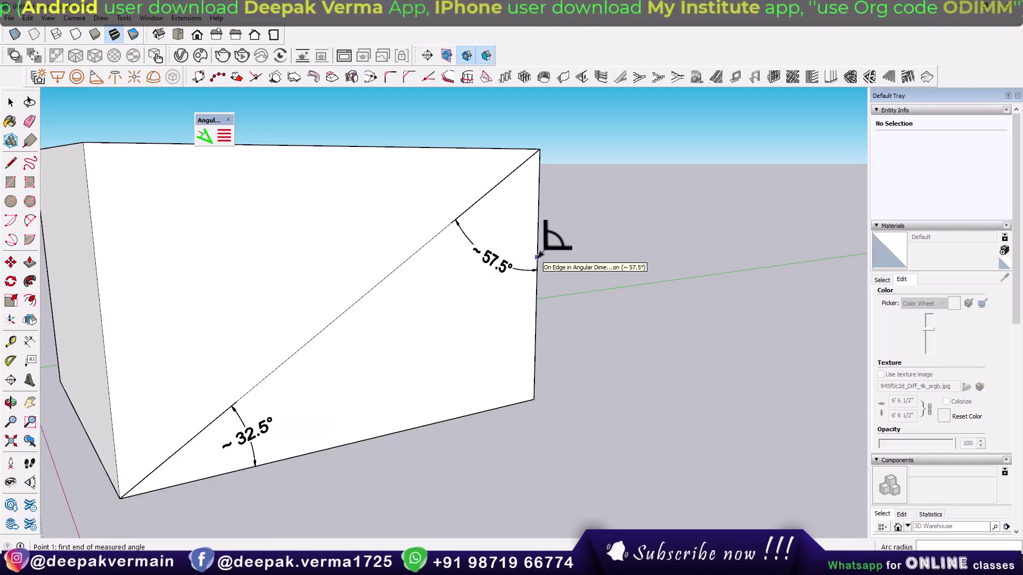
# - Place the ~50.4° angular dimension on the front face diagonal
pyautogui.moveTo(538, 257)
pyautogui.mouseDown(button='middle')
pyautogui.moveTo(468, 270)
pyautogui.moveTo(456, 396)
pyautogui.mouseUp(button='middle')
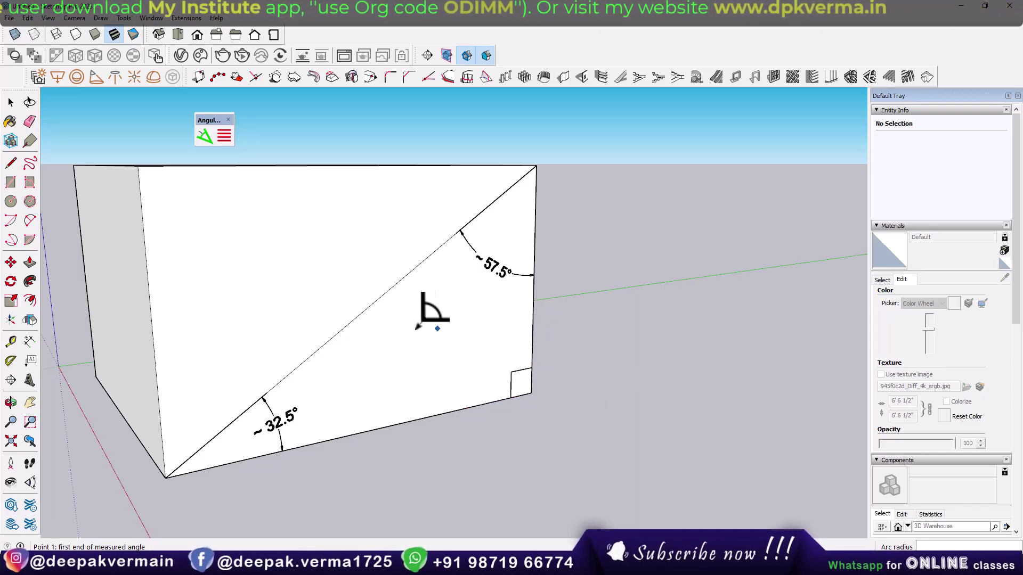
pyautogui.moveTo(407, 329)
pyautogui.keyDown('shift'); pyautogui.mouseDown(button='middle')
pyautogui.moveTo(313, 336)
pyautogui.moveTo(377, 367)
pyautogui.mouseUp(button='middle'); pyautogui.keyUp('shift')
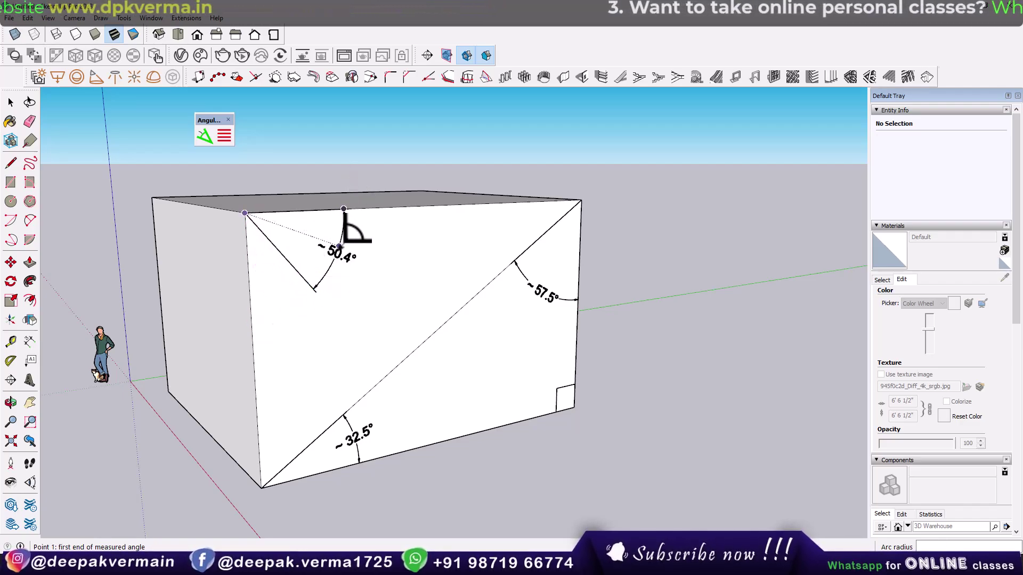
pyautogui.scroll(1, 315, 289)
pyautogui.scroll(1, 326, 314)
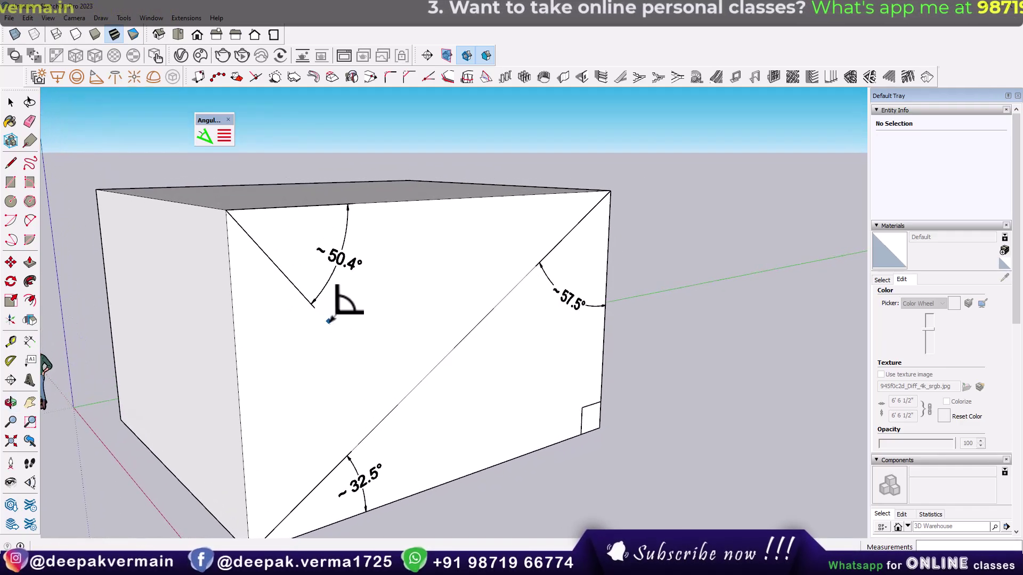
pyautogui.click(326, 287)
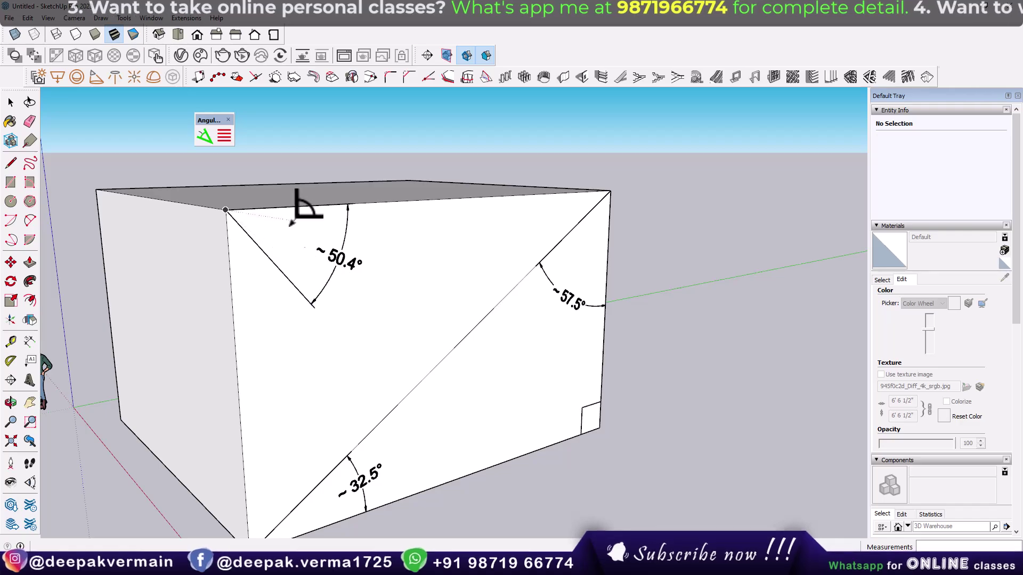
# - Open the Angular Dimension Settings window and shift it slightly right
pyautogui.click(219, 142)
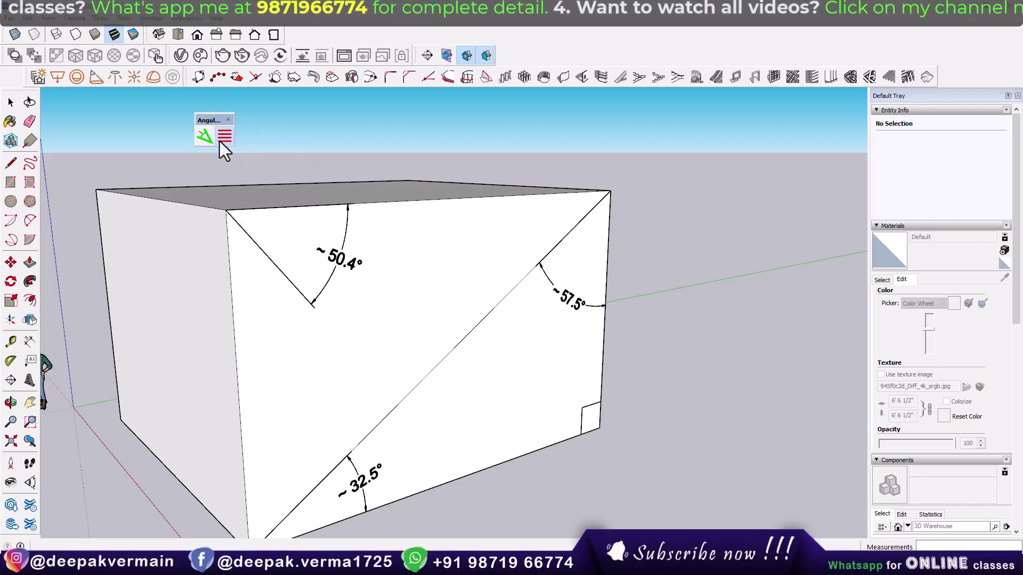
pyautogui.moveTo(646, 142); pyautogui.dragTo(682, 147)
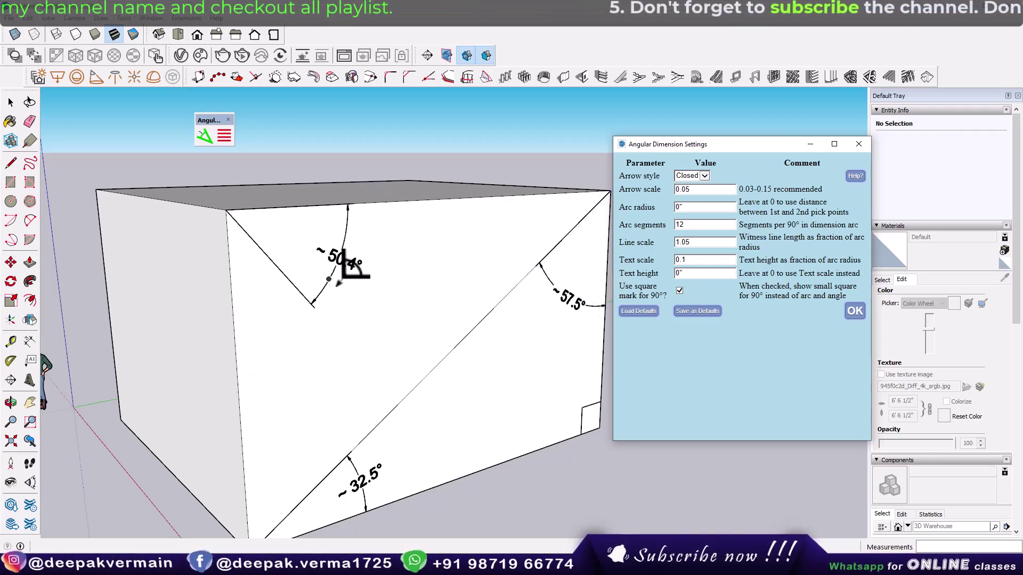
pyautogui.scroll(2, 286, 244)
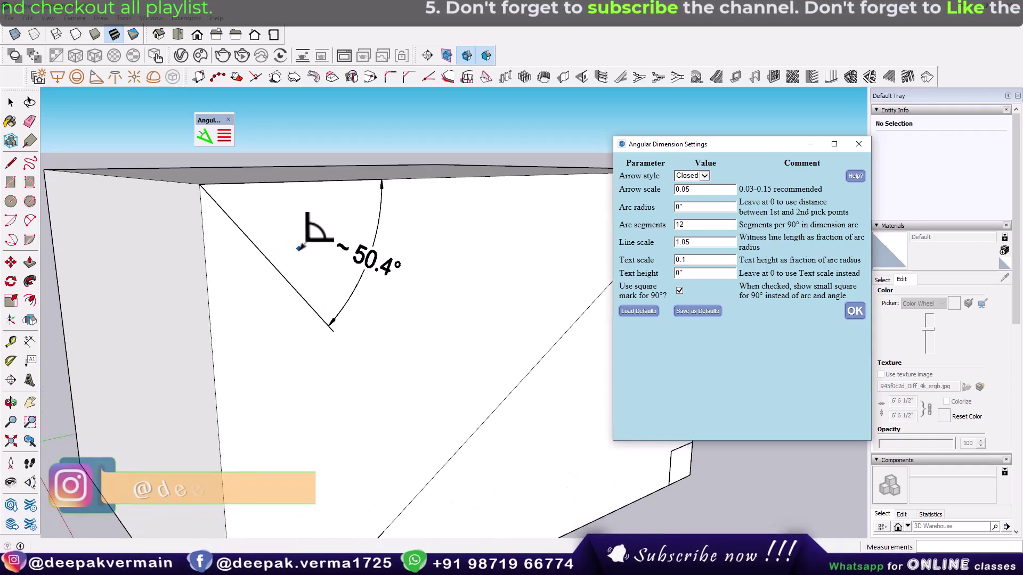
pyautogui.scroll(2, 314, 223)
pyautogui.scroll(2, 345, 269)
pyautogui.moveTo(345, 269); pyautogui.dragTo(326, 286, button='middle')
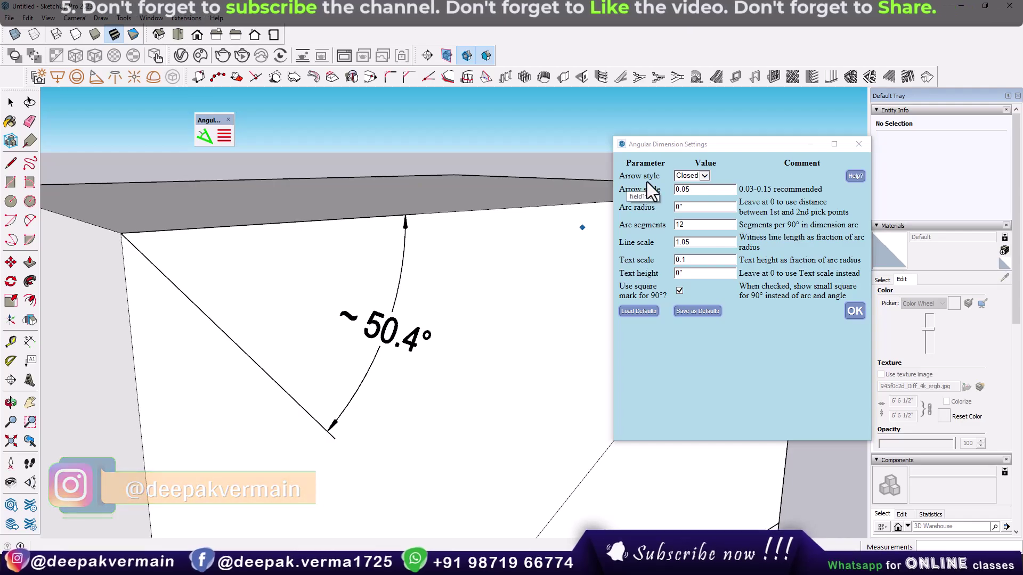
# - Switch the 50.4° arc's arrow style to Open and inspect it from above
pyautogui.click(692, 176)
pyautogui.scroll(2, 456, 194)
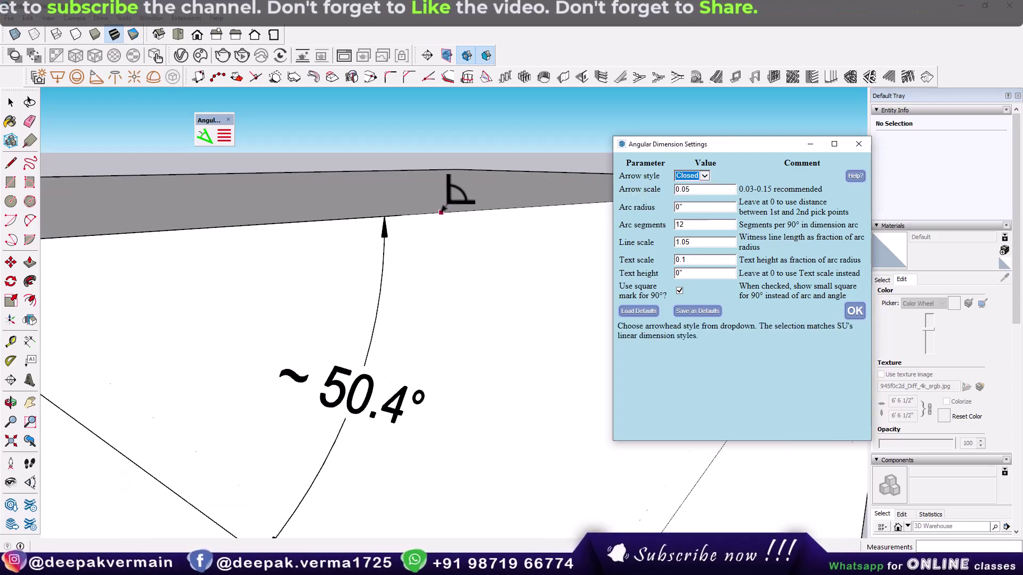
pyautogui.scroll(2, 399, 217)
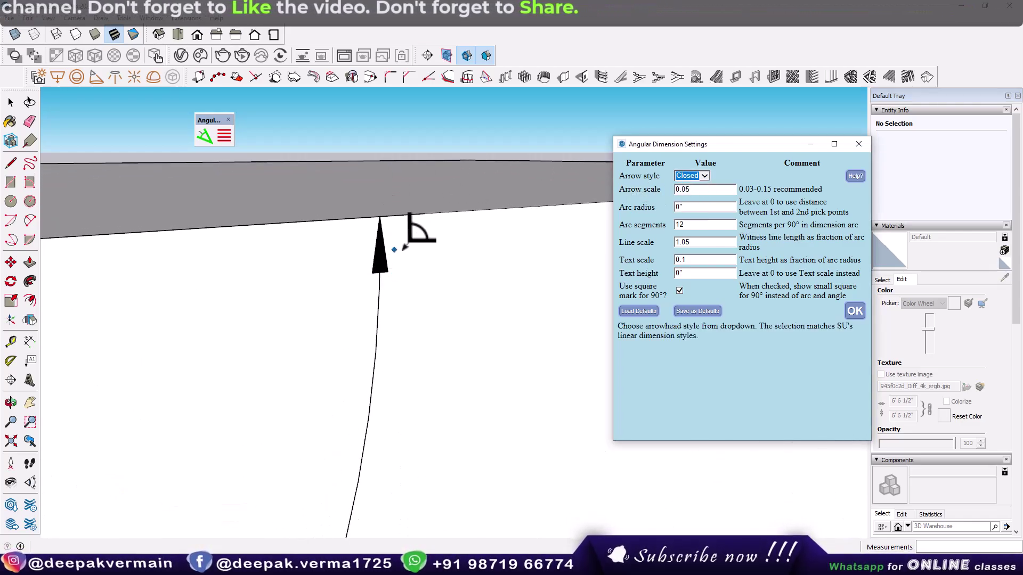
pyautogui.click(692, 184)
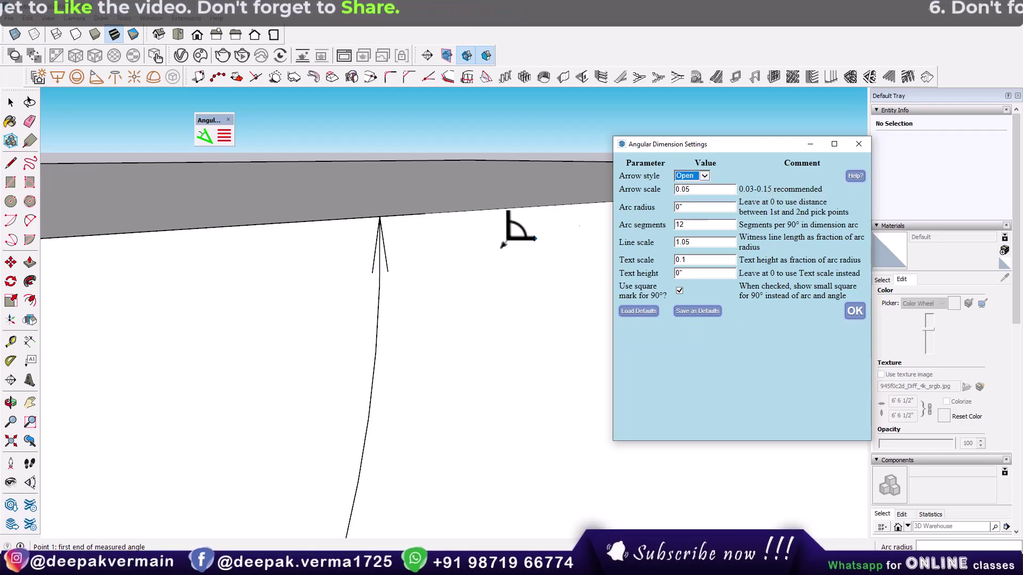
pyautogui.scroll(-1, 391, 235)
pyautogui.scroll(-1, 384, 245)
pyautogui.scroll(-2, 385, 229)
pyautogui.moveTo(380, 250)
pyautogui.mouseDown(button='middle')
pyautogui.moveTo(377, 375)
pyautogui.moveTo(366, 333)
pyautogui.mouseUp(button='middle')
pyautogui.moveTo(366, 379)
pyautogui.mouseDown(button='middle')
pyautogui.moveTo(466, 297)
pyautogui.moveTo(450, 221)
pyautogui.moveTo(464, 213)
pyautogui.mouseUp(button='middle')
# - Try the Slash, Dot and None arrow styles on the dimension arc
pyautogui.click(693, 177)
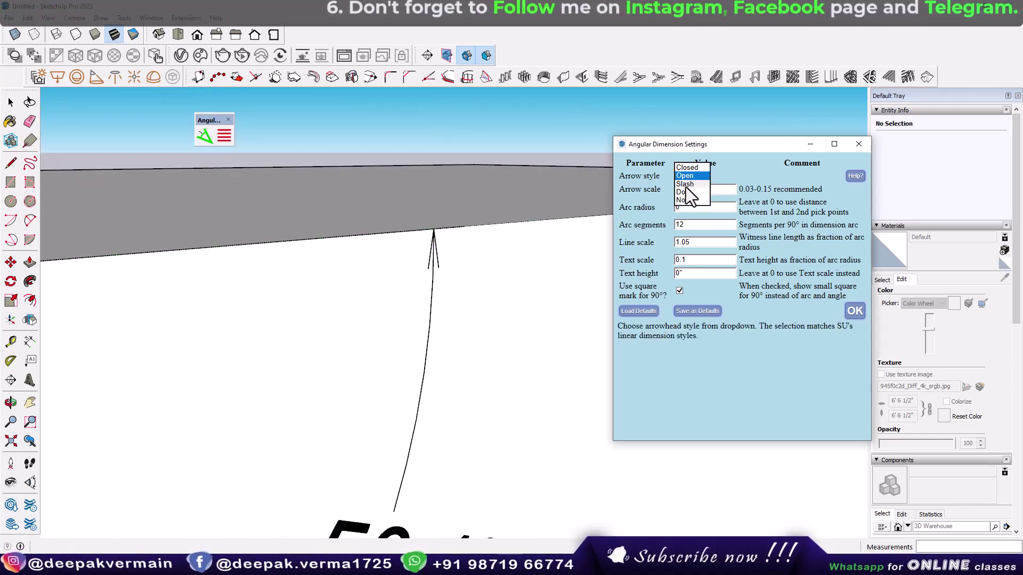
pyautogui.click(687, 202)
pyautogui.scroll(-1, 421, 319)
pyautogui.moveTo(422, 321); pyautogui.dragTo(427, 218, button='middle')
pyautogui.click(693, 176)
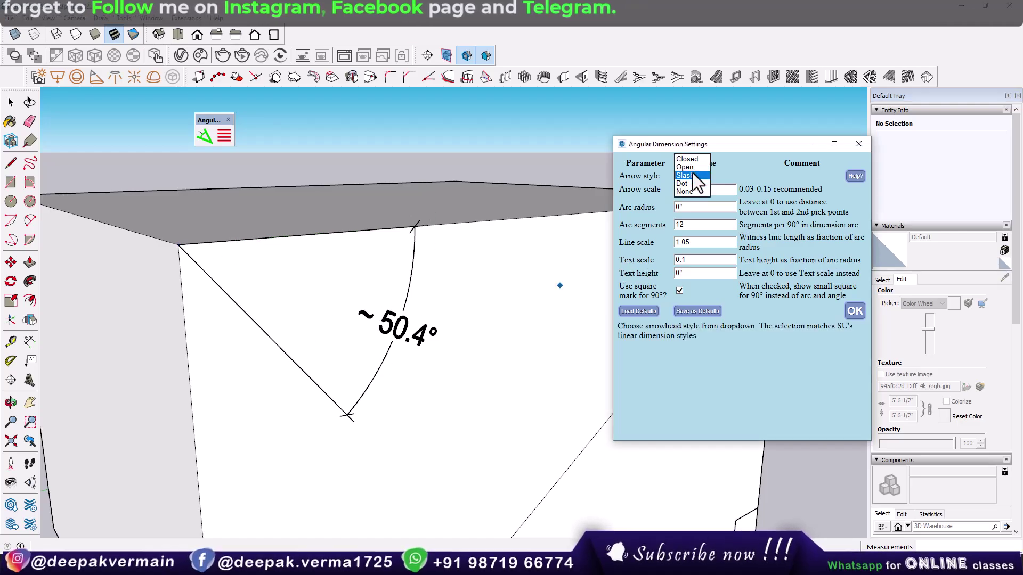
pyautogui.click(687, 184)
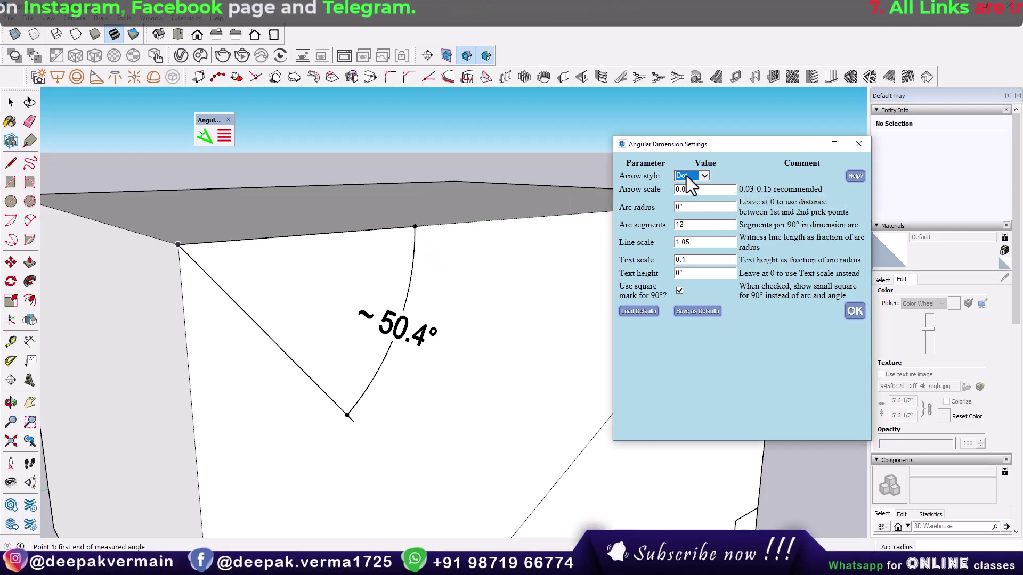
pyautogui.click(687, 176)
pyautogui.click(684, 183)
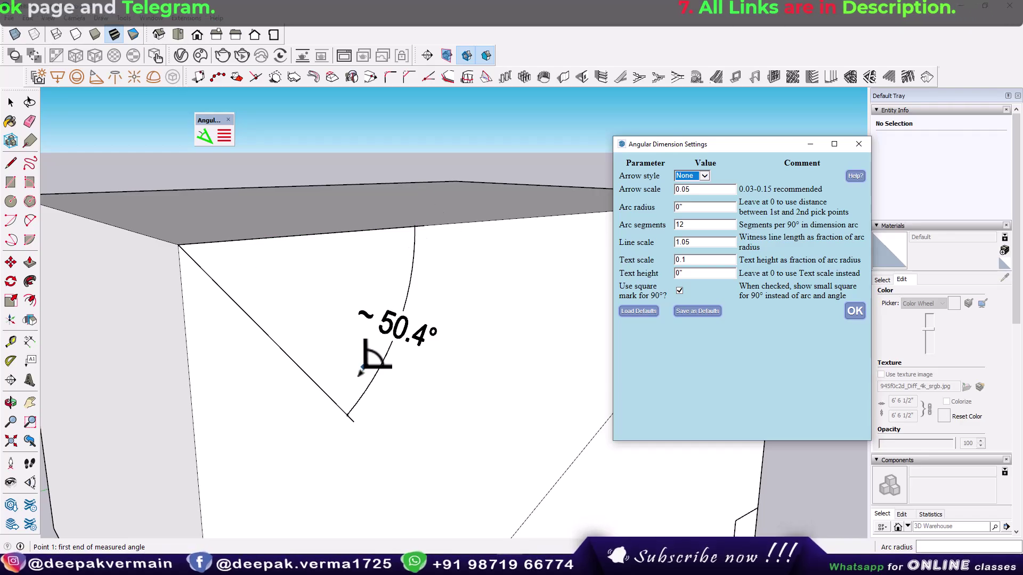
# - Restore the arrow style to Closed
pyautogui.click(692, 176)
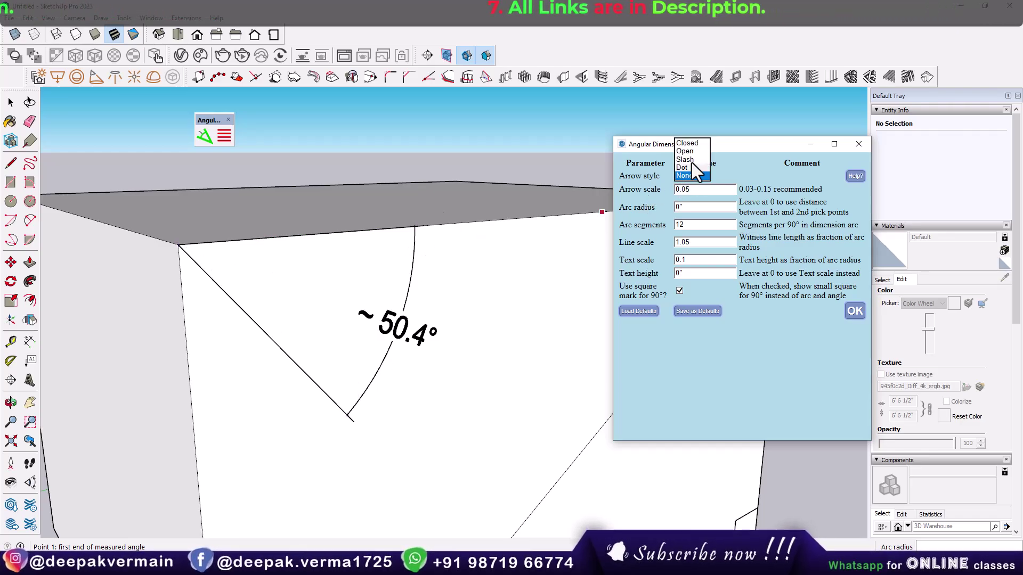
pyautogui.click(687, 147)
pyautogui.moveTo(377, 339)
pyautogui.mouseDown(button='middle')
pyautogui.moveTo(469, 361)
pyautogui.moveTo(437, 346)
pyautogui.moveTo(445, 344)
pyautogui.mouseUp(button='middle')
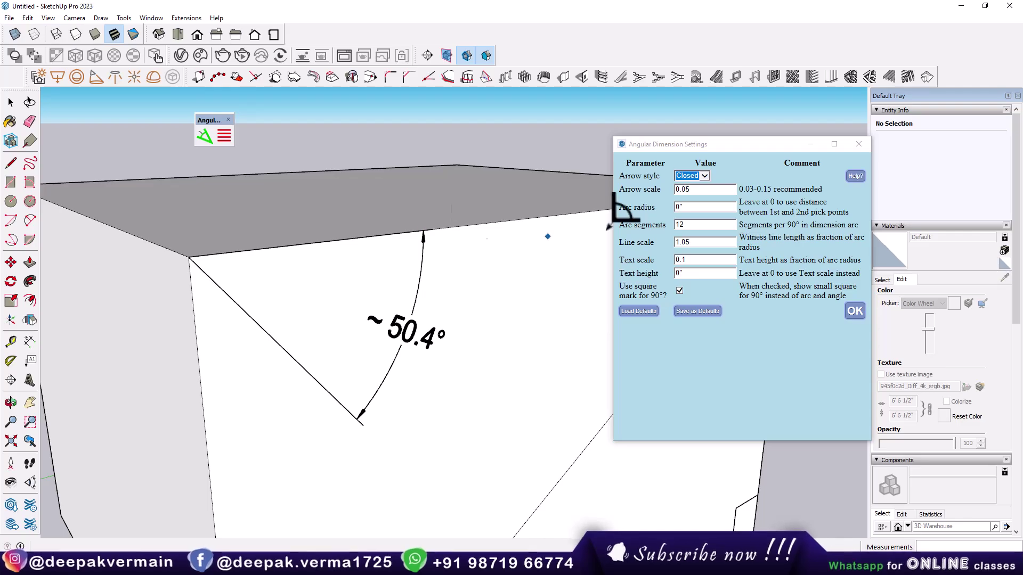
pyautogui.doubleClick(698, 191)
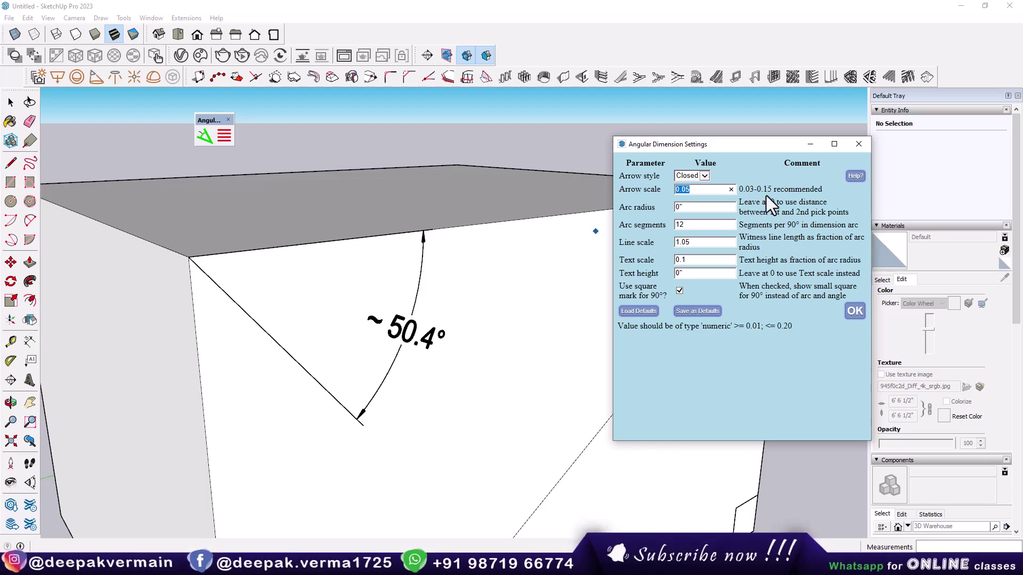
# - Change the Arrow scale from 0.05 to 0.1
pyautogui.click(691, 192)
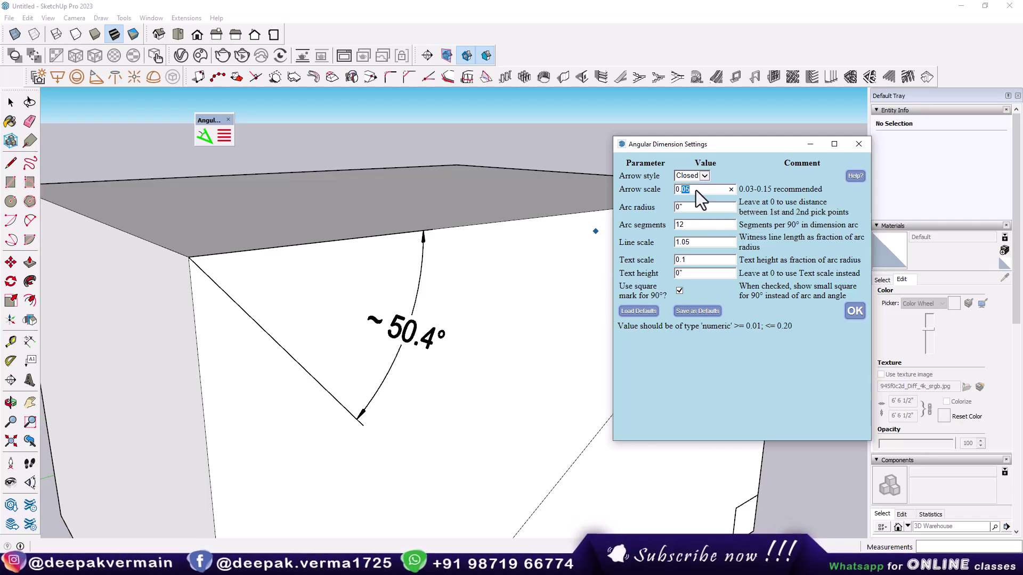
pyautogui.write('1')
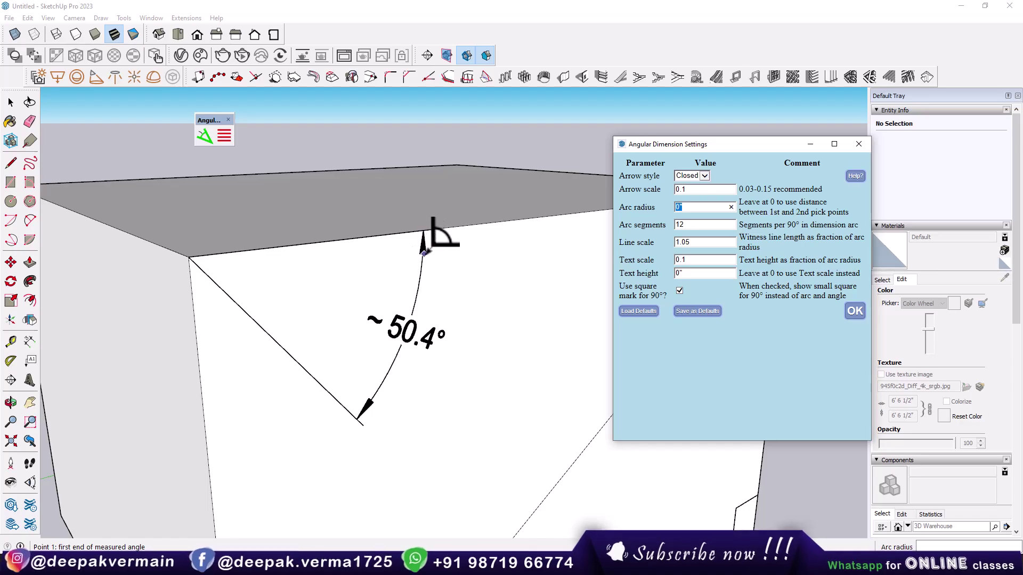
pyautogui.click(690, 190)
pyautogui.write('1')
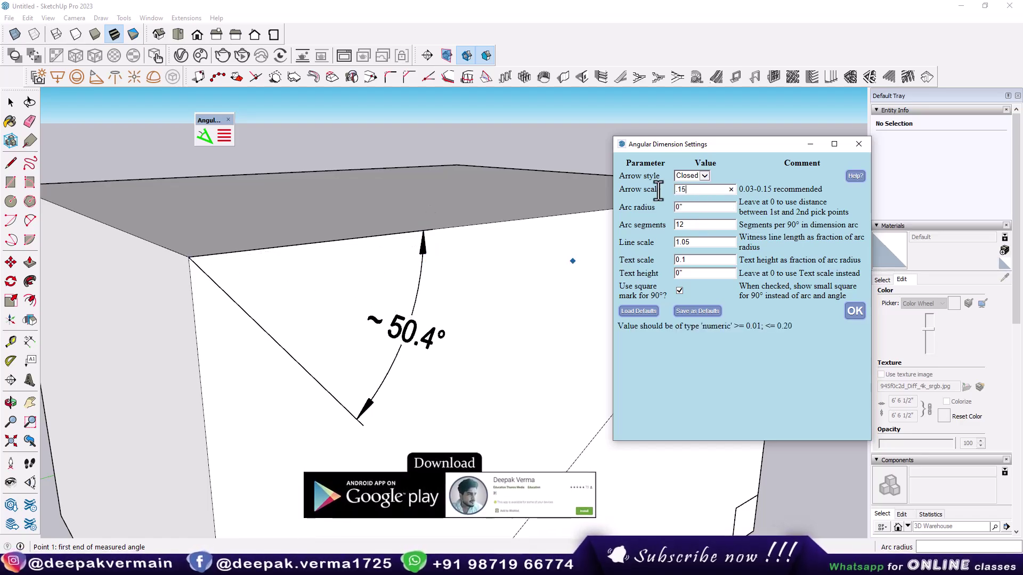
pyautogui.write('5')
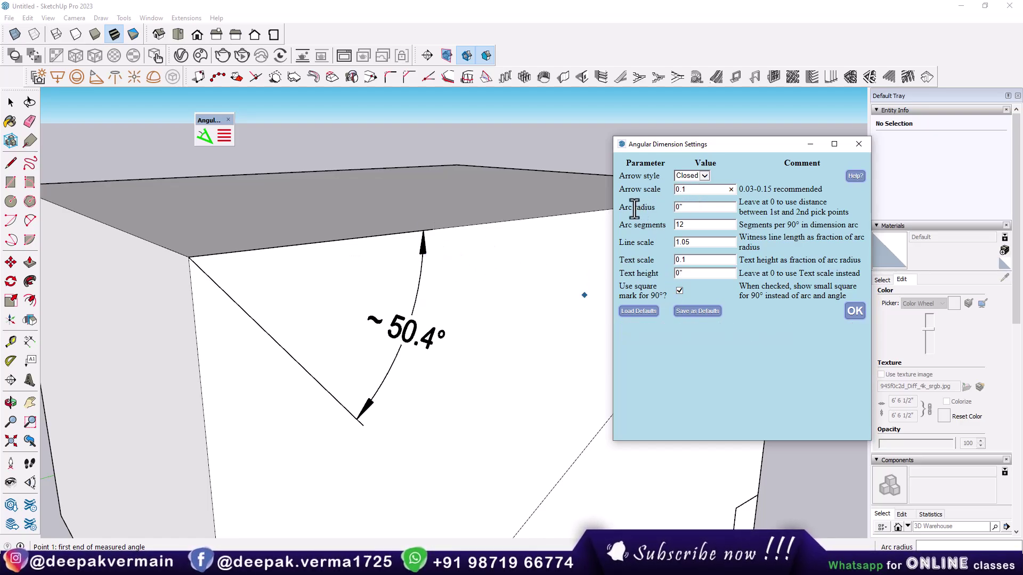
pyautogui.scroll(-3, 413, 341)
pyautogui.scroll(2, 415, 346)
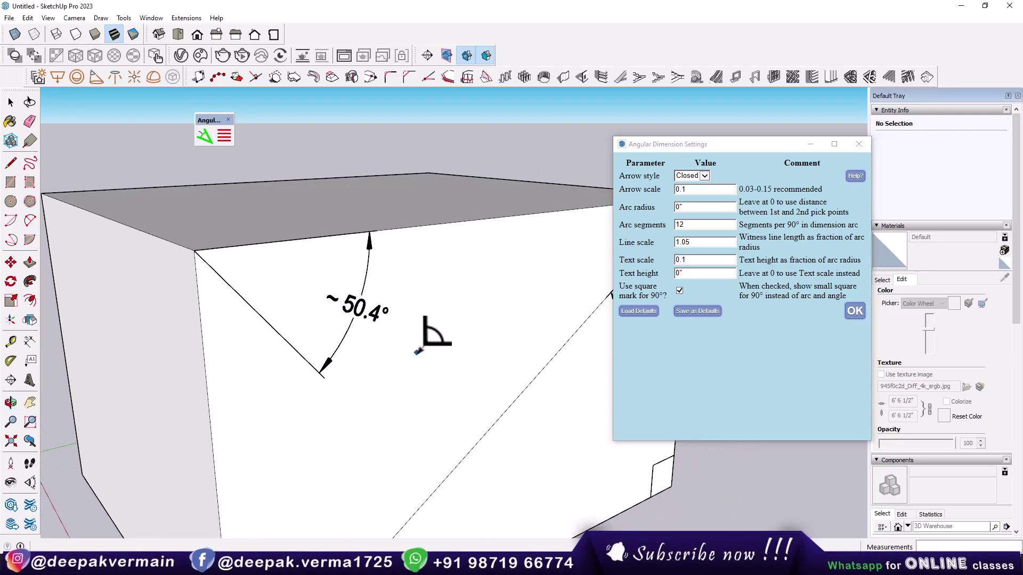
# - Start a new angle dimension at the box corner, then cancel it
pyautogui.click(194, 249)
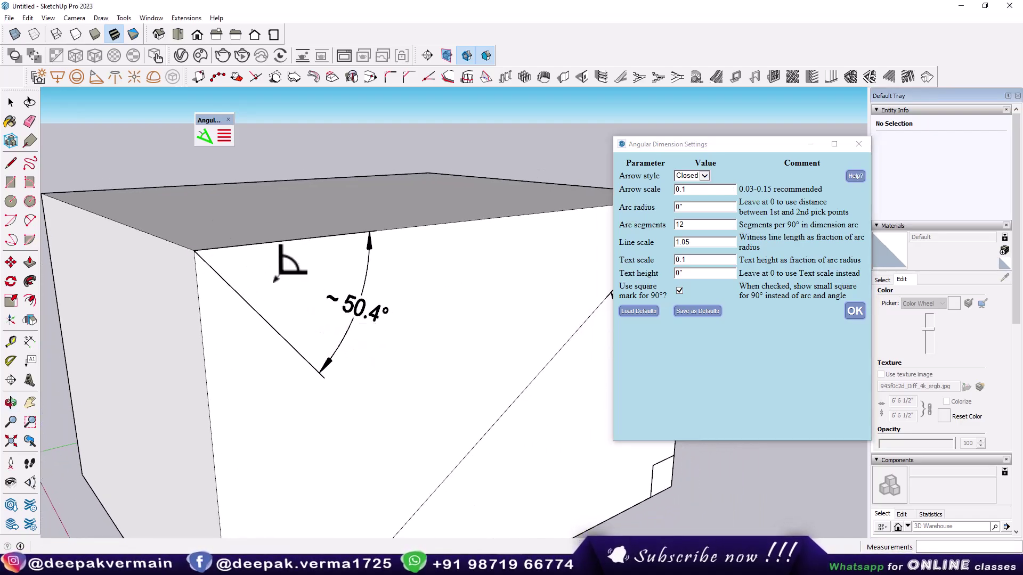
pyautogui.click(368, 232)
pyautogui.click(322, 373)
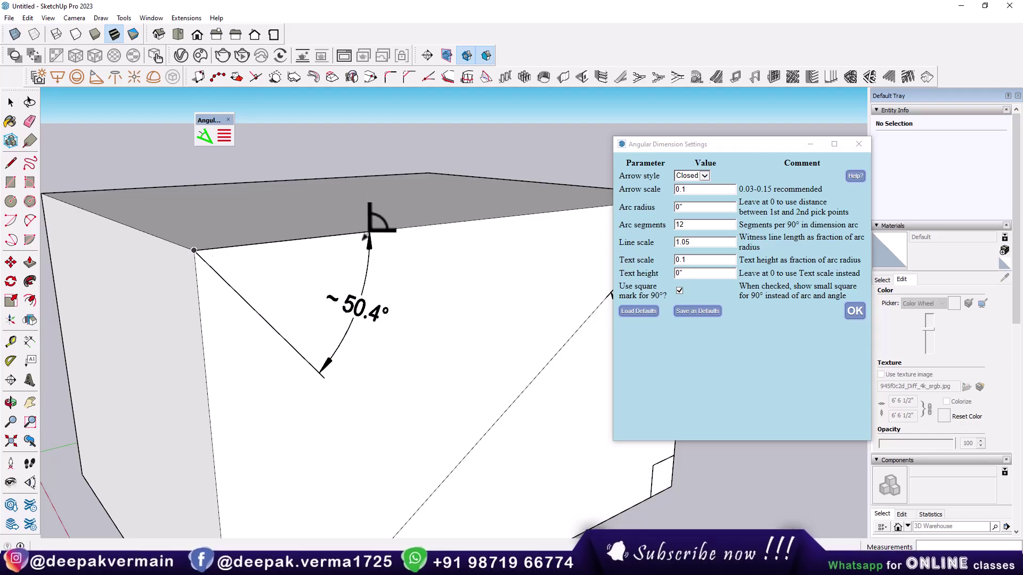
pyautogui.moveTo(682, 225)
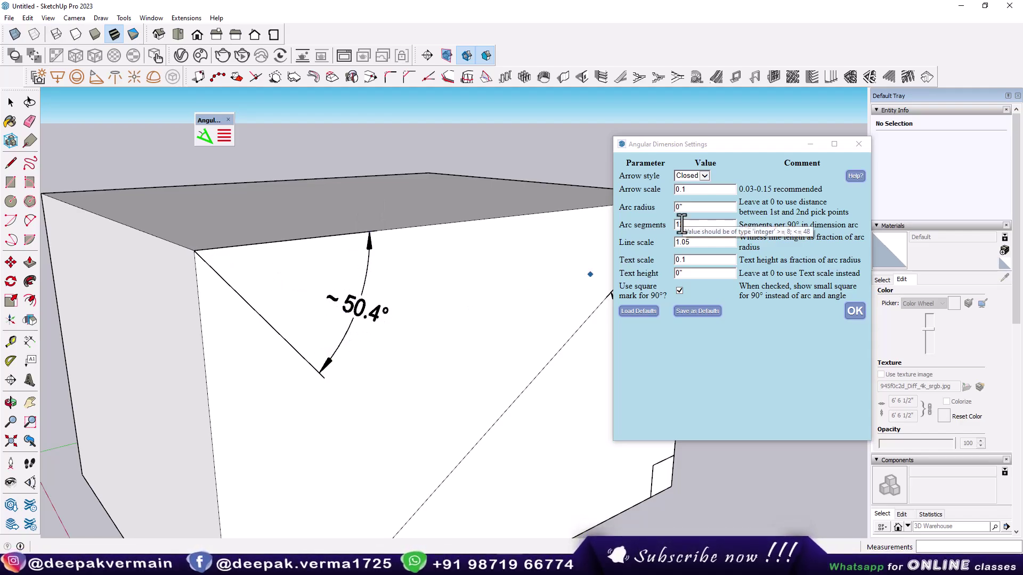
# - Begin editing the Arc radius, entering 10" while picking the box corner
pyautogui.click(699, 208)
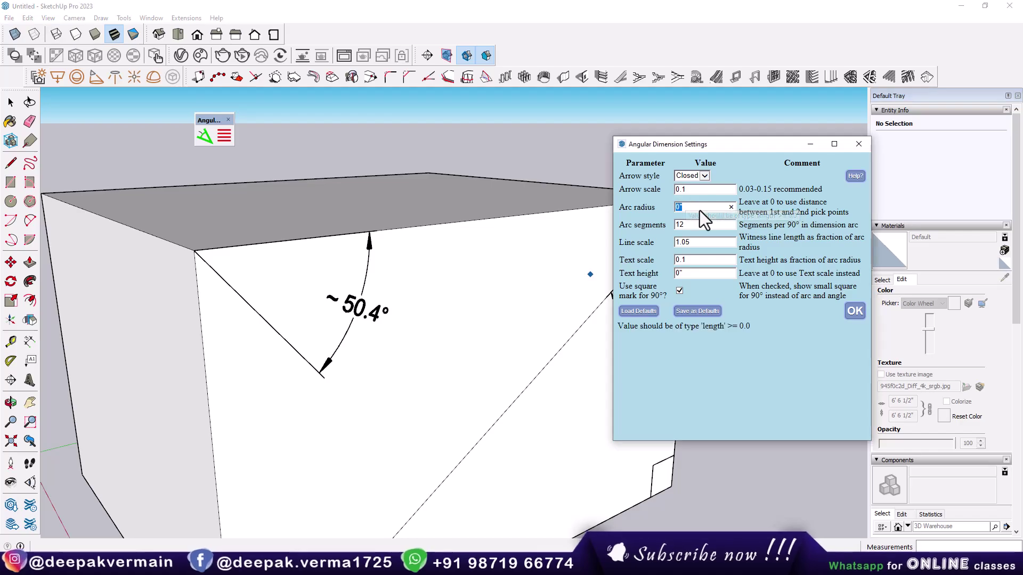
pyautogui.write('1"')
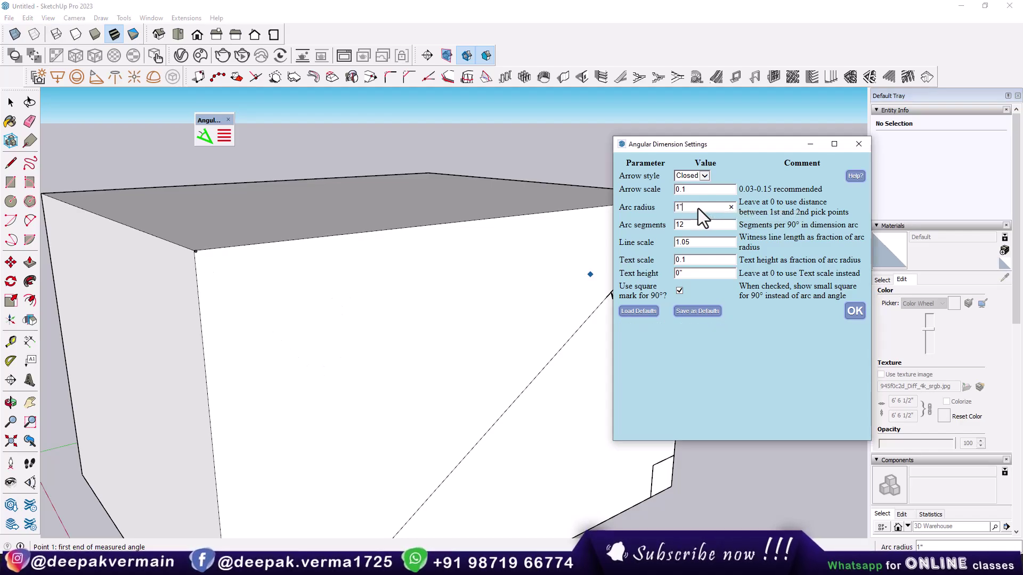
pyautogui.scroll(2, 202, 249)
pyautogui.scroll(2, 202, 248)
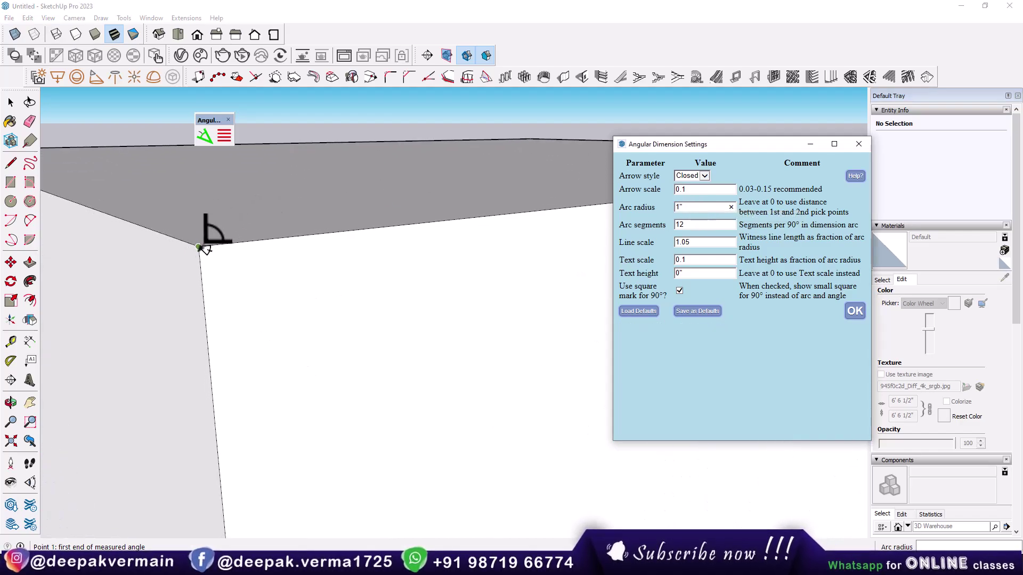
pyautogui.click(213, 240)
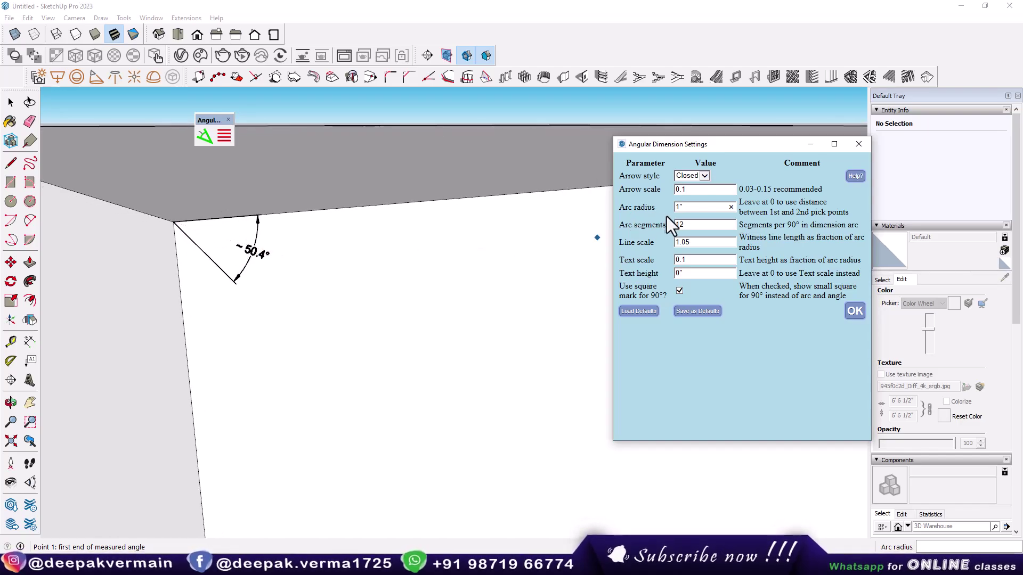
pyautogui.write('10"')
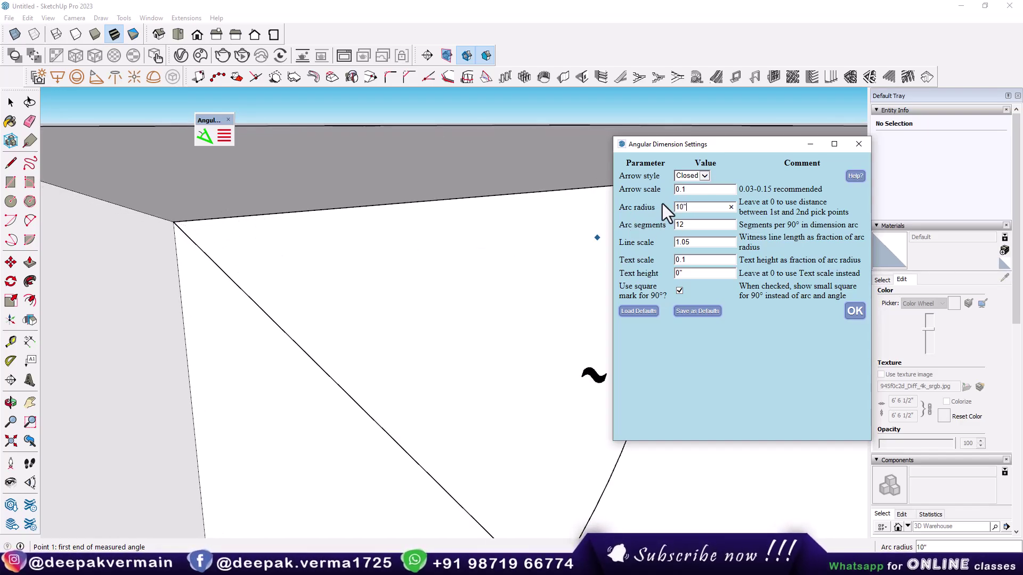
pyautogui.scroll(2, 353, 357)
pyautogui.scroll(2, 365, 373)
pyautogui.scroll(-3, 365, 373)
pyautogui.scroll(-1, 341, 362)
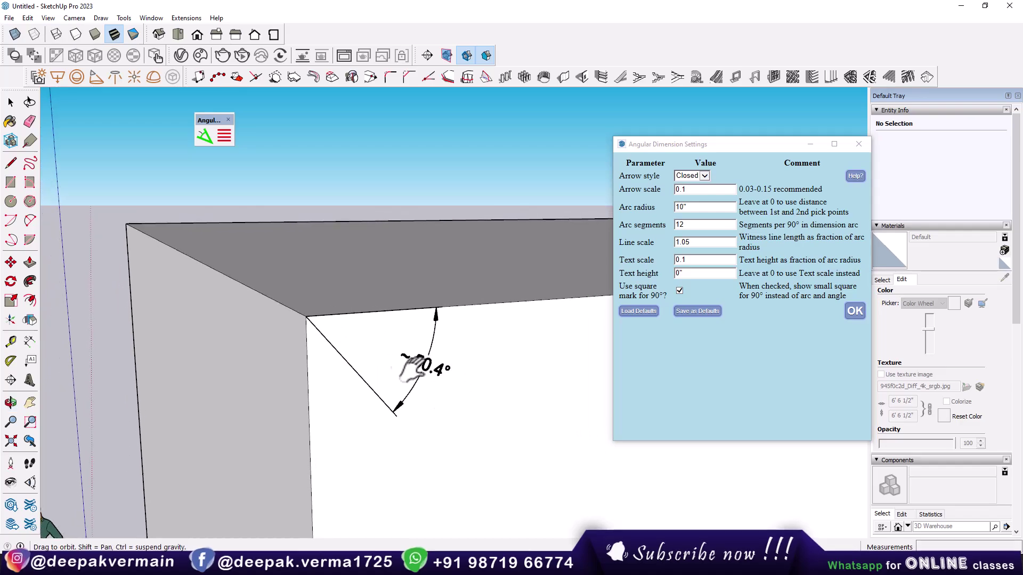
pyautogui.scroll(-2, 402, 378)
pyautogui.scroll(-2, 400, 367)
pyautogui.moveTo(397, 370)
pyautogui.mouseDown(button='middle')
pyautogui.moveTo(457, 472)
pyautogui.moveTo(389, 327)
pyautogui.moveTo(336, 331)
pyautogui.moveTo(448, 259)
pyautogui.mouseUp(button='middle')
# - Set Arc radius to 2' 6", then 3' 4", and finally 5'
pyautogui.doubleClick(688, 208)
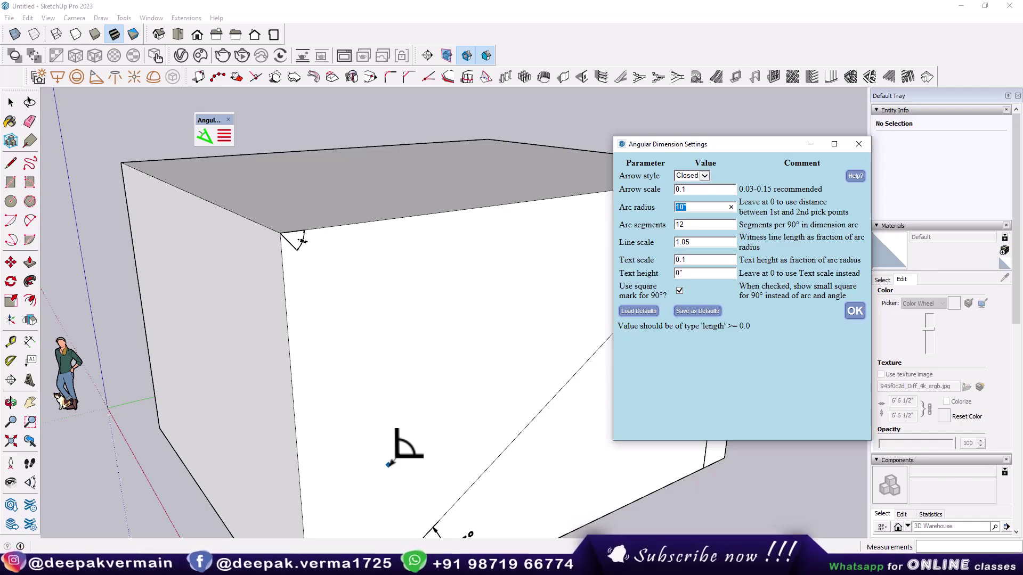
pyautogui.write('30')
pyautogui.press('Return')
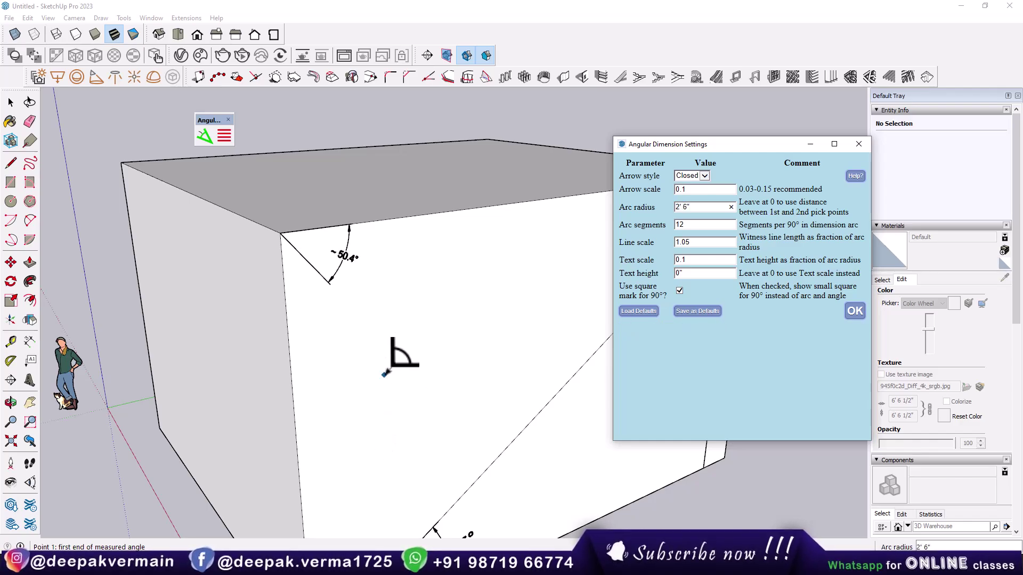
pyautogui.doubleClick(697, 207)
pyautogui.write('40')
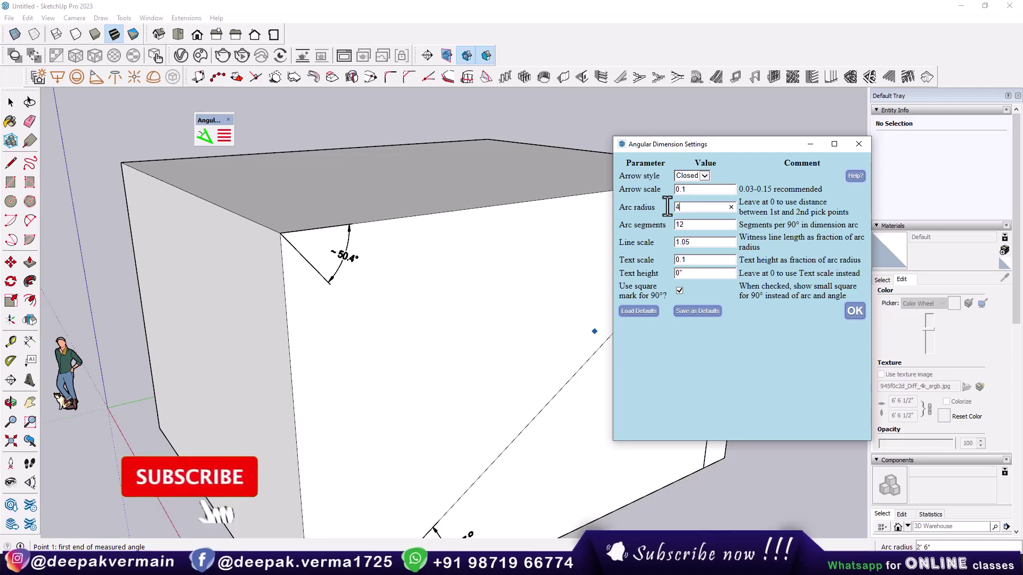
pyautogui.press('Return')
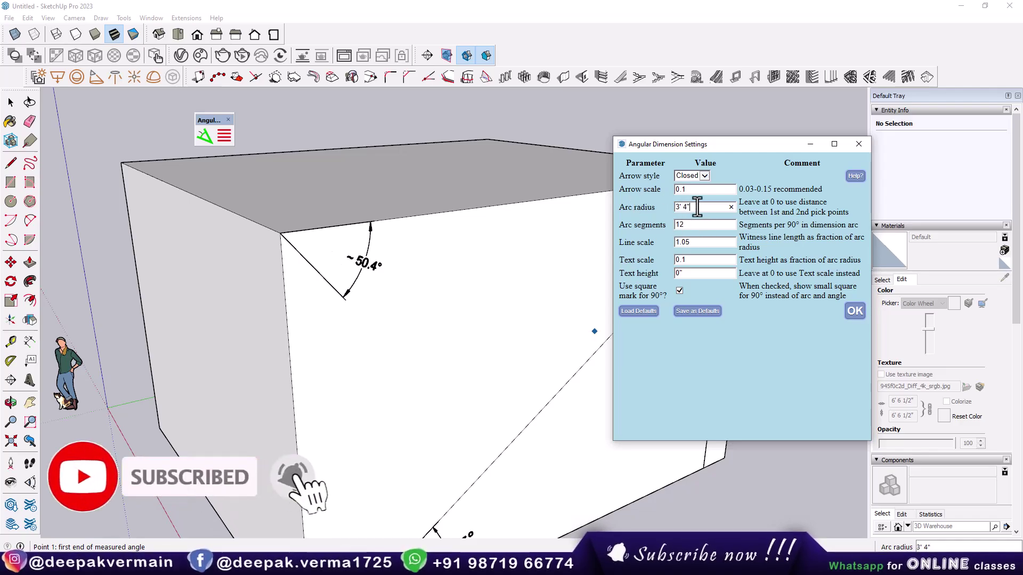
pyautogui.doubleClick(692, 206)
pyautogui.write("5'")
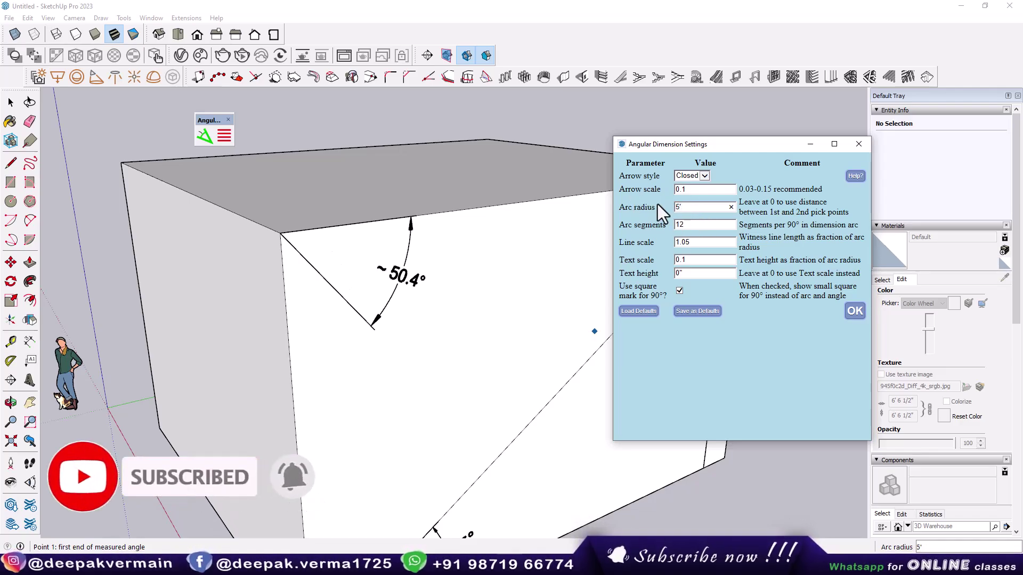
pyautogui.press('Return')
pyautogui.scroll(3, 376, 277)
pyautogui.moveTo(373, 256)
pyautogui.mouseDown(button='middle')
pyautogui.moveTo(376, 277)
pyautogui.moveTo(341, 283)
pyautogui.mouseUp(button='middle')
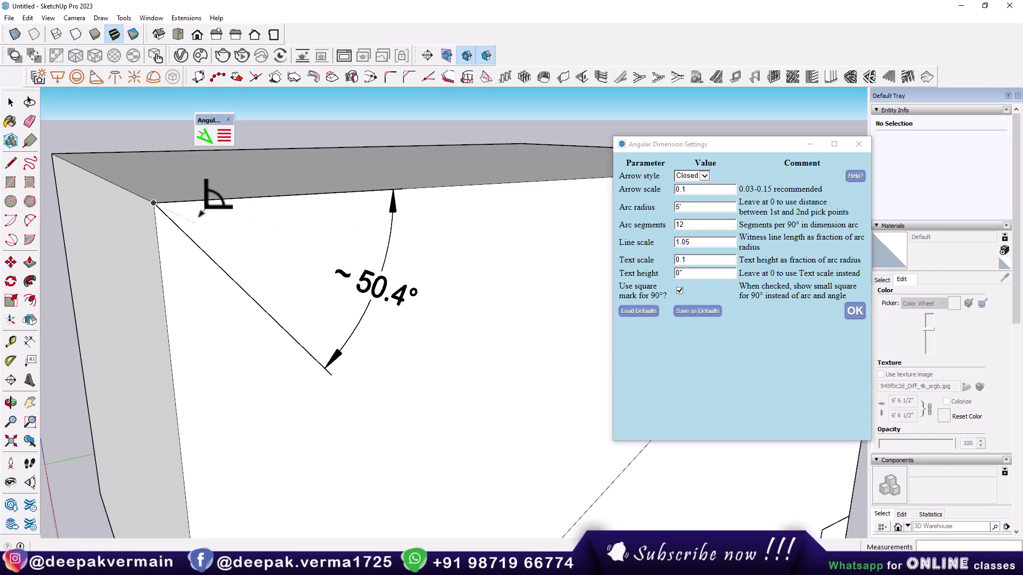
# - Change Arc segments from 12 to 10, then to 30
pyautogui.click(687, 224)
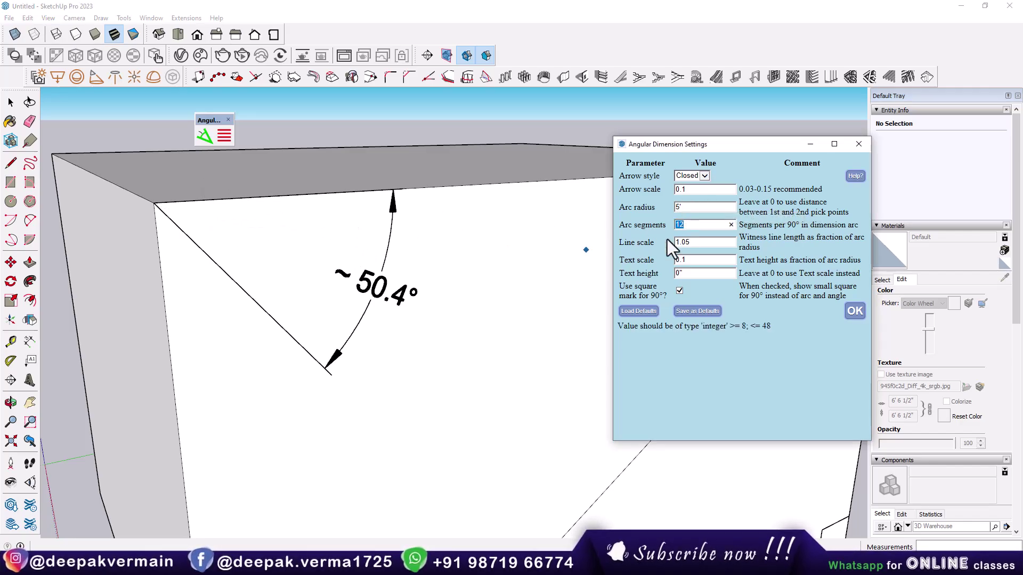
pyautogui.moveTo(427, 304)
pyautogui.mouseDown(button='middle')
pyautogui.moveTo(382, 320)
pyautogui.moveTo(354, 275)
pyautogui.moveTo(400, 240)
pyautogui.mouseUp(button='middle')
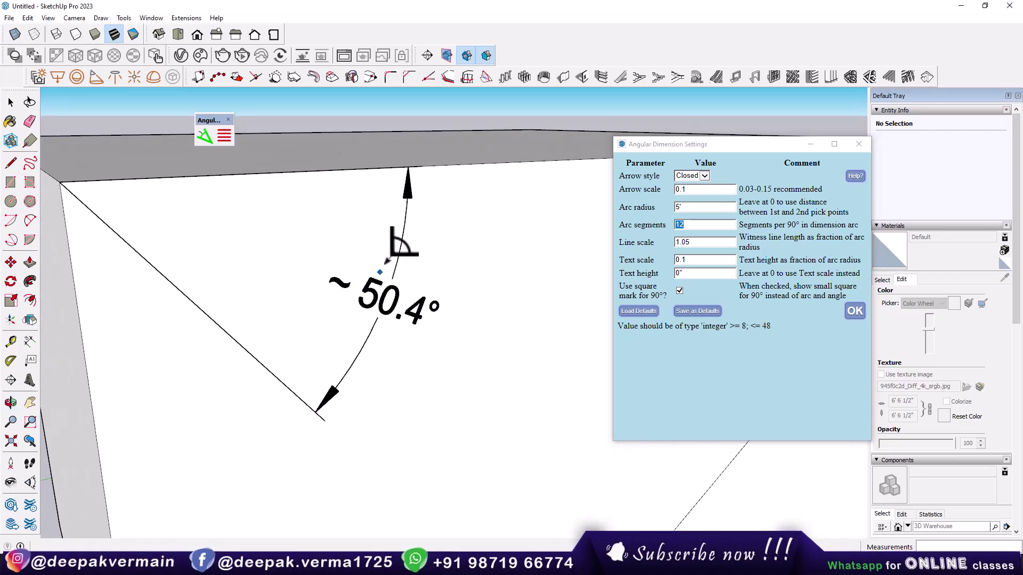
pyautogui.scroll(3, 423, 219)
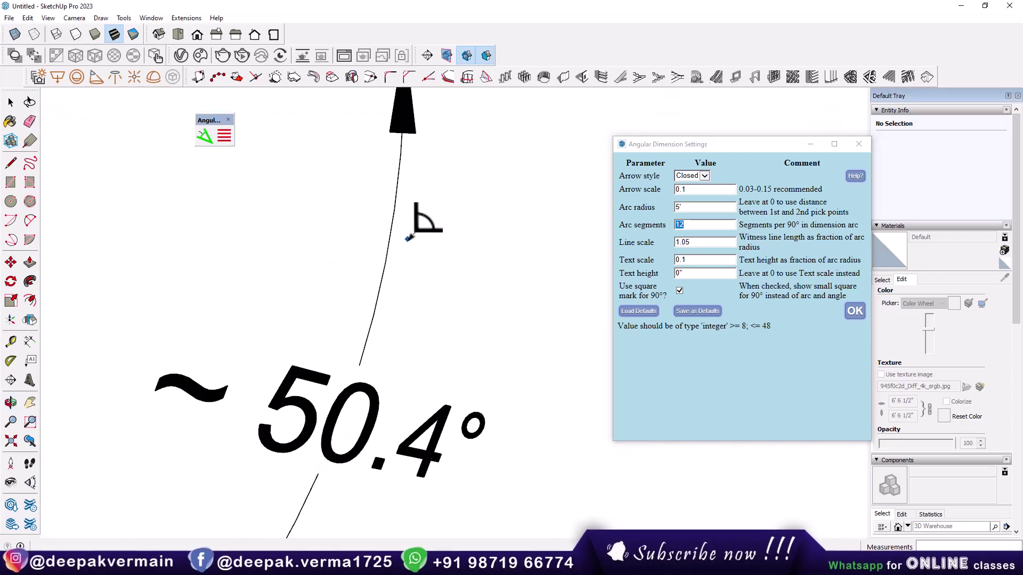
pyautogui.scroll(3, 442, 250)
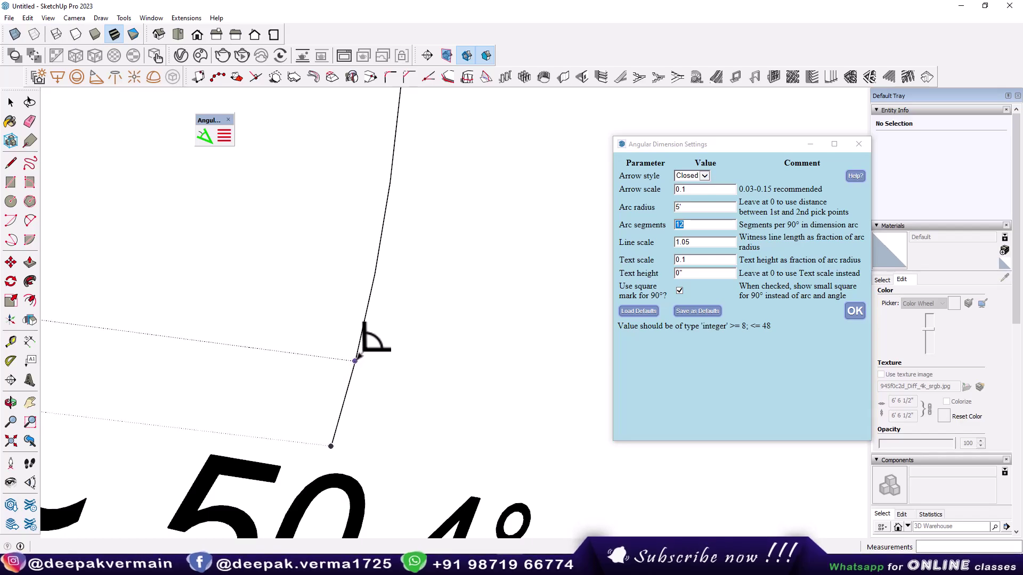
pyautogui.click(706, 226)
pyautogui.write('10')
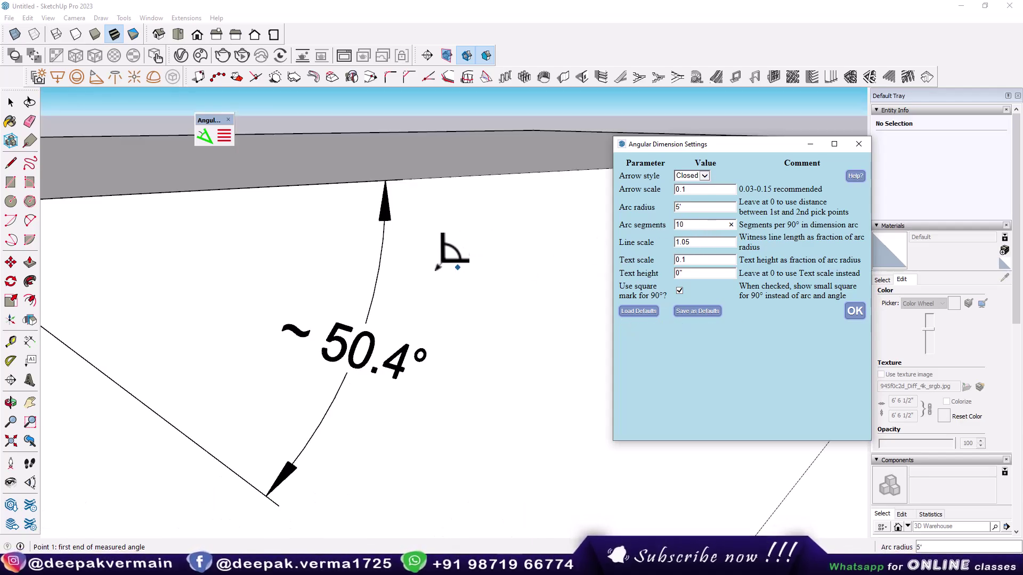
pyautogui.scroll(2, 384, 261)
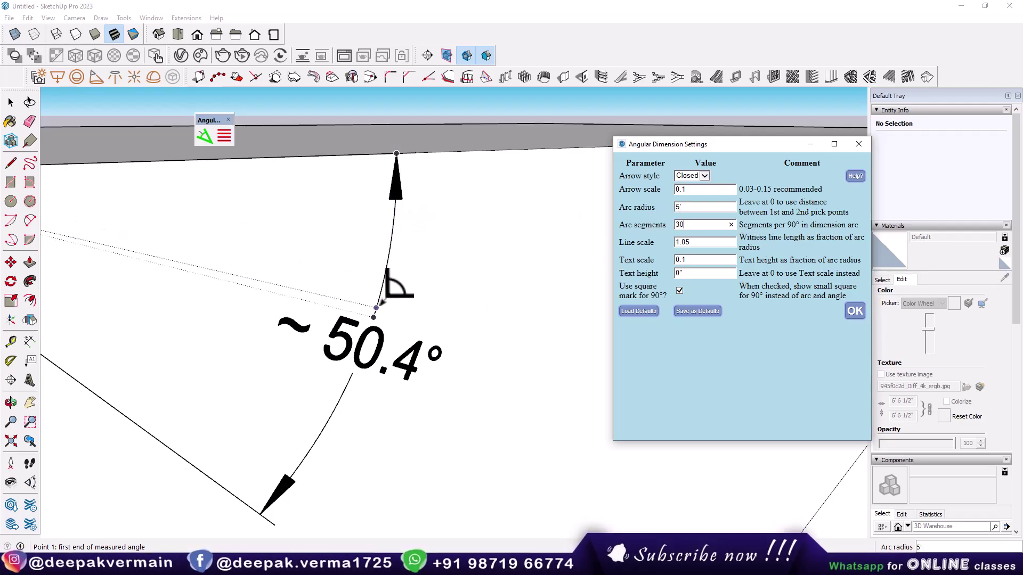
pyautogui.scroll(-1, 394, 256)
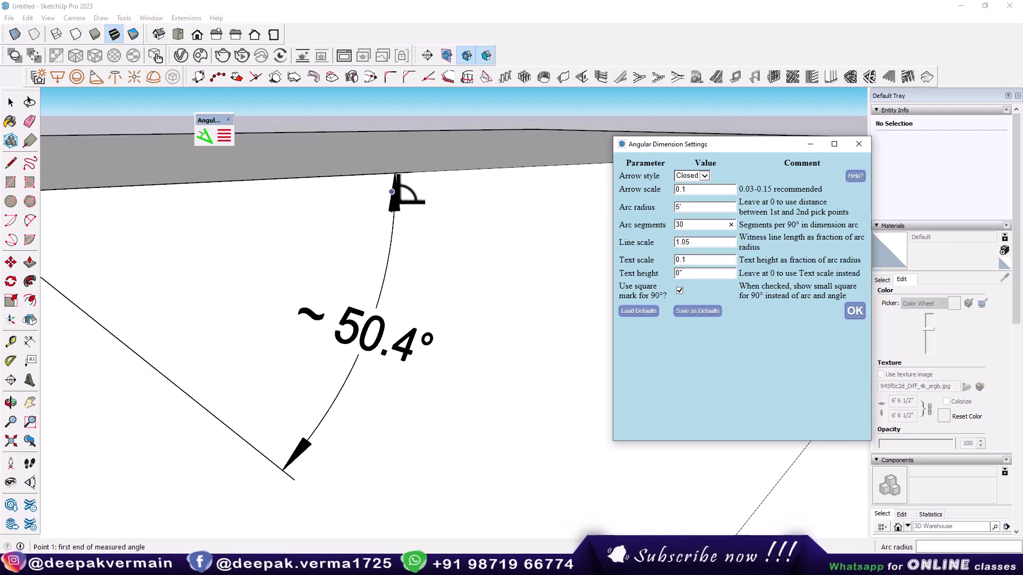
pyautogui.scroll(-1, 292, 434)
pyautogui.scroll(-1, 363, 336)
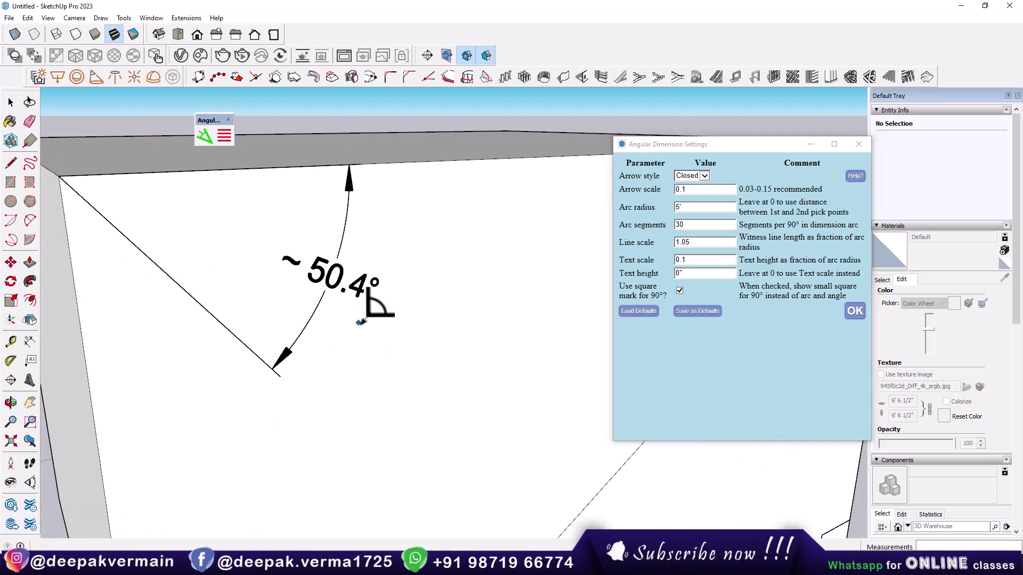
pyautogui.moveTo(399, 378)
pyautogui.keyDown('shift'); pyautogui.mouseDown(button='middle')
pyautogui.moveTo(383, 285)
pyautogui.moveTo(606, 270)
pyautogui.mouseUp(button='middle'); pyautogui.keyUp('shift')
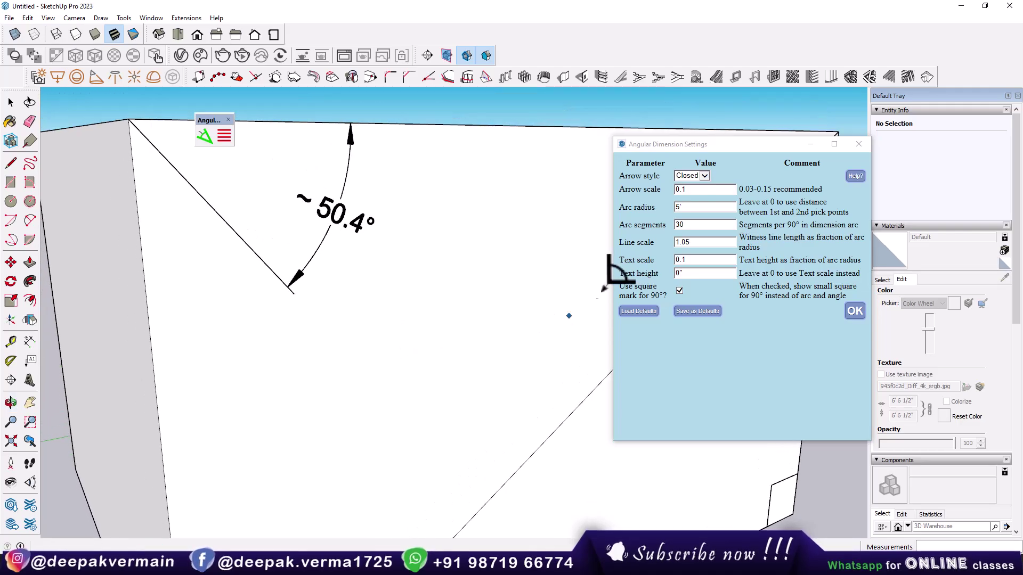
pyautogui.moveTo(373, 304)
pyautogui.mouseDown(button='middle')
pyautogui.moveTo(326, 320)
pyautogui.moveTo(341, 336)
pyautogui.mouseUp(button='middle')
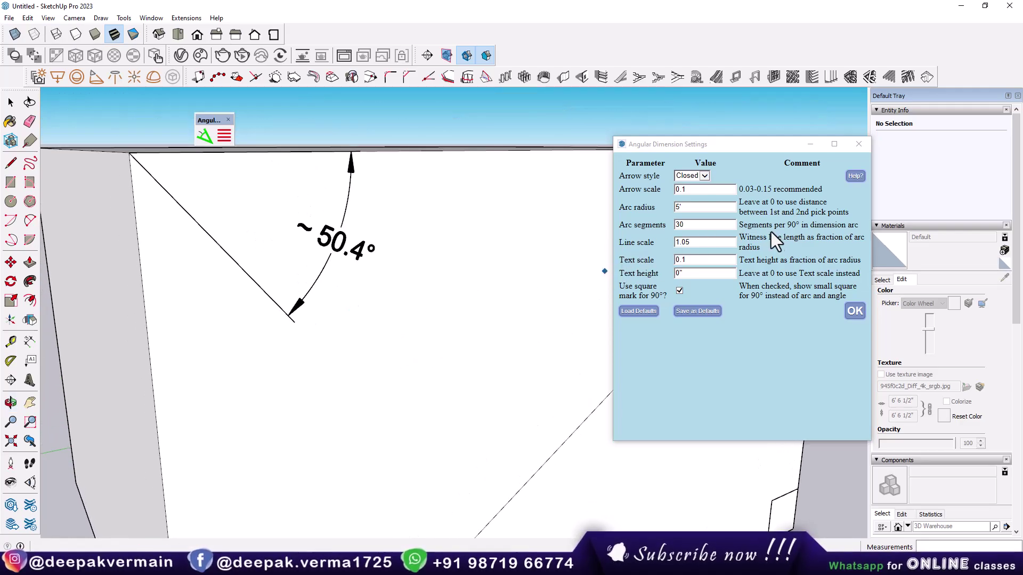
# - Adjust Line scale from 1.05 to 1.0, try 1.5, and settle on 1.2
pyautogui.click(691, 244)
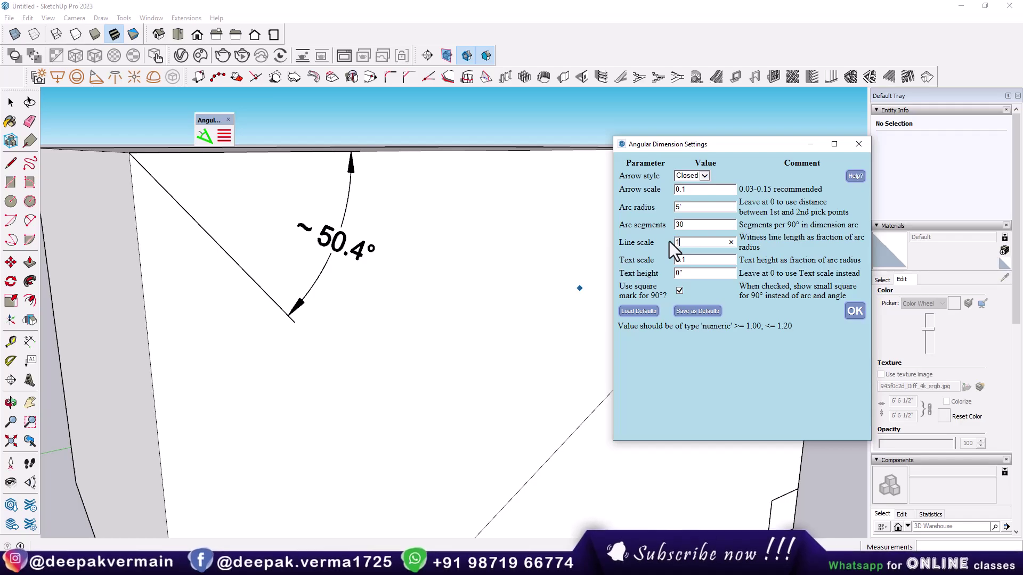
pyautogui.press('Return')
pyautogui.scroll(3, 274, 296)
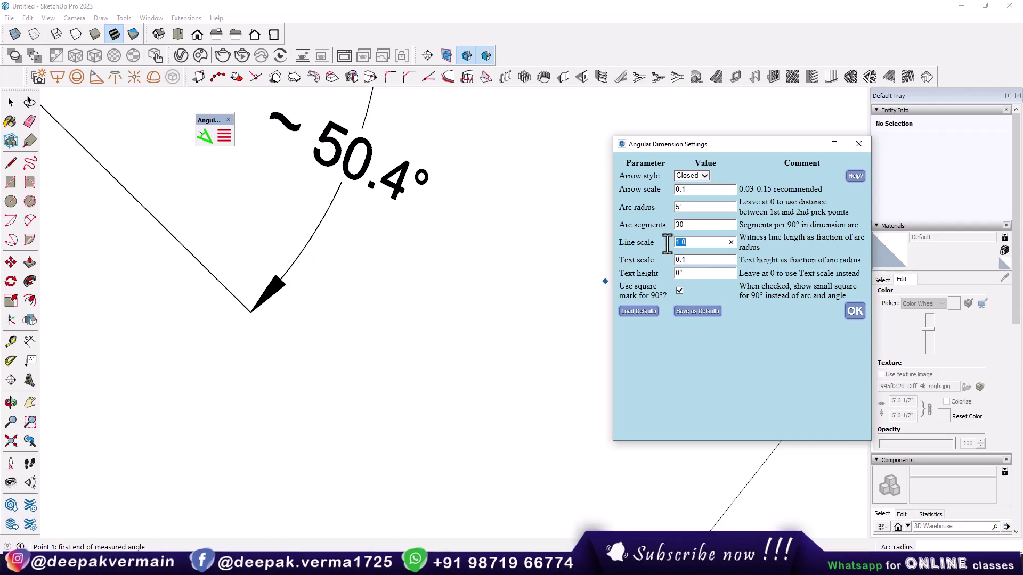
pyautogui.write('5')
pyautogui.press('Return')
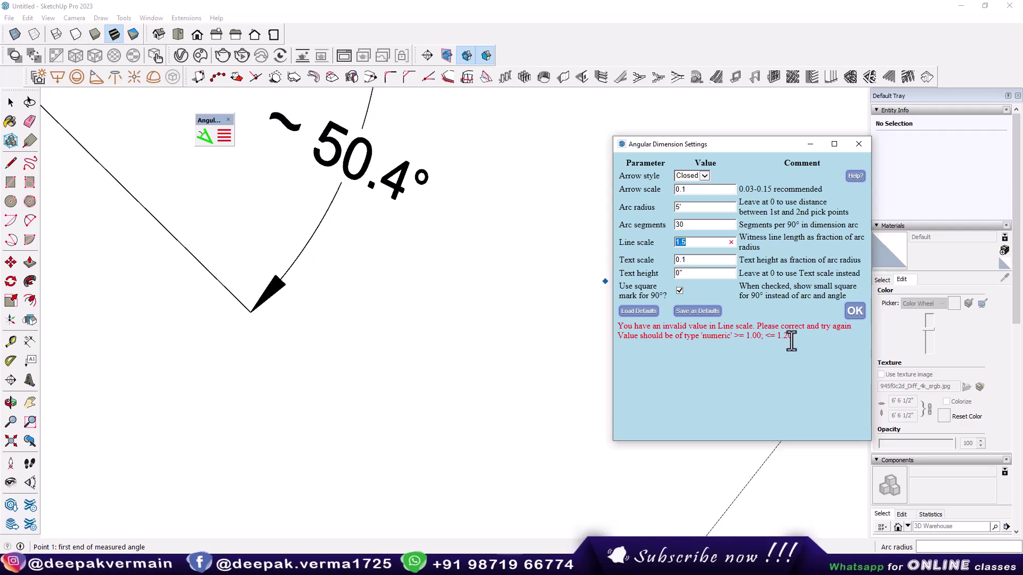
pyautogui.moveTo(682, 242); pyautogui.dragTo(701, 245)
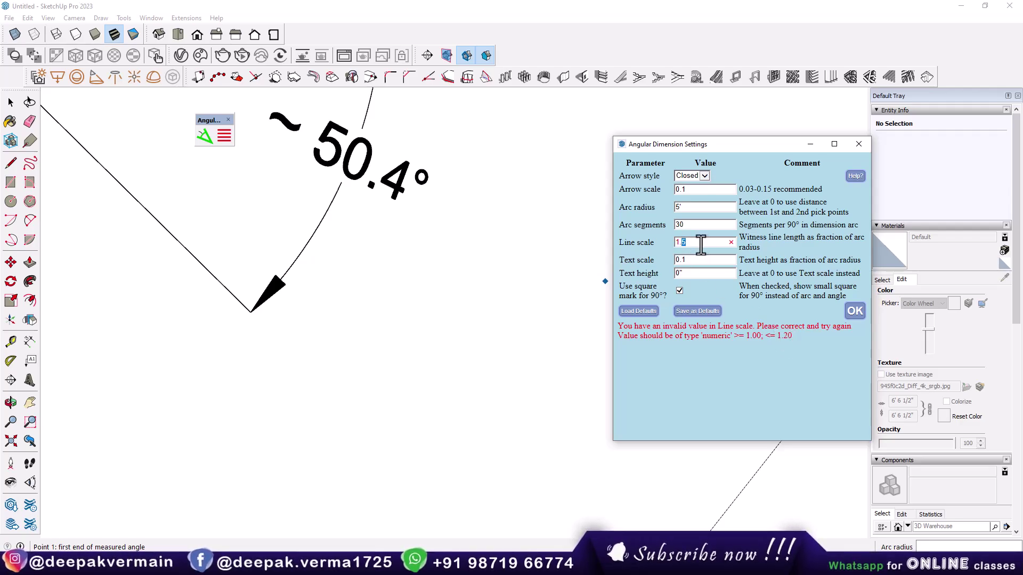
pyautogui.write('2')
pyautogui.press('Return')
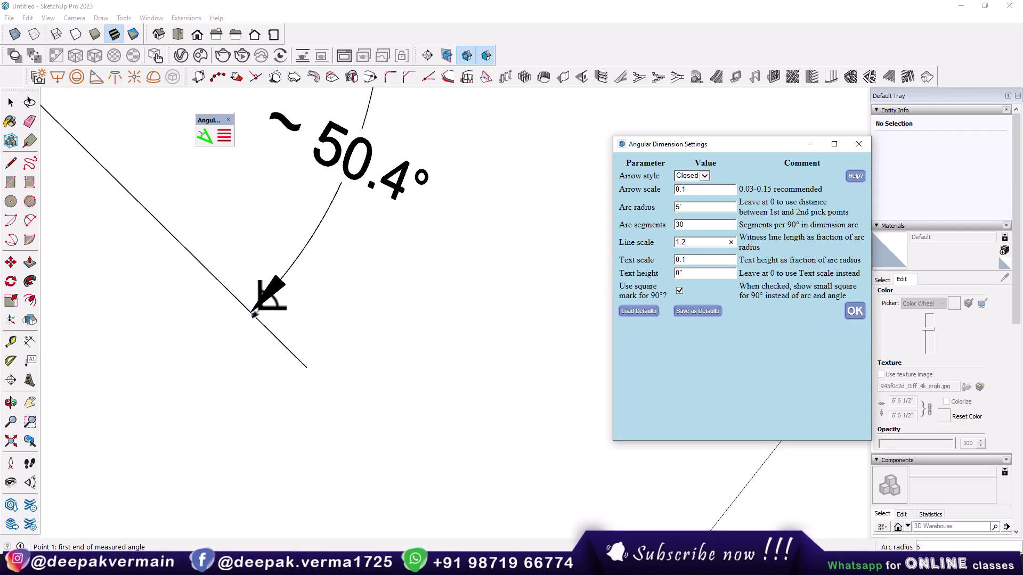
pyautogui.scroll(-2, 292, 340)
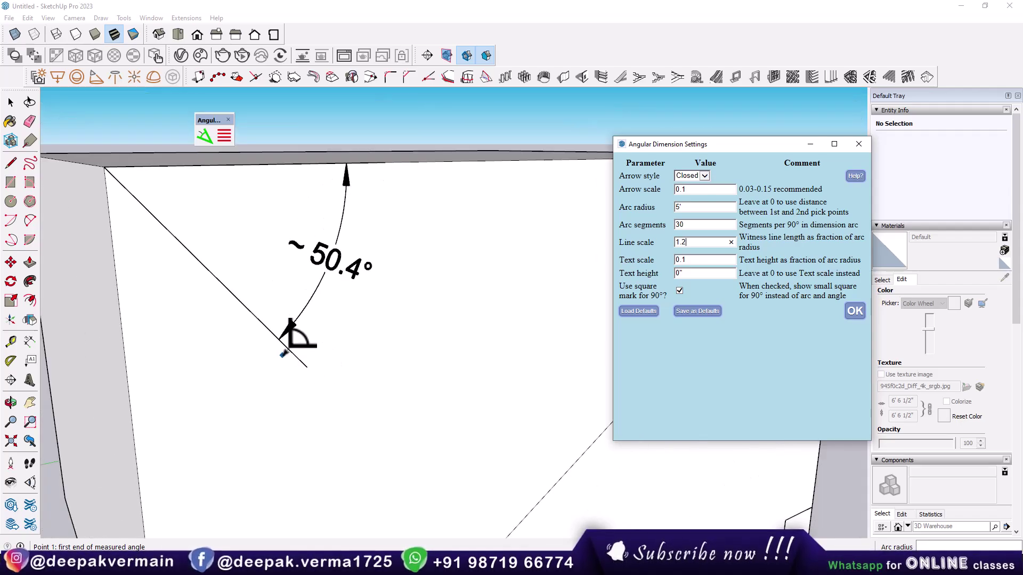
pyautogui.scroll(-1, 296, 346)
pyautogui.scroll(2, 349, 259)
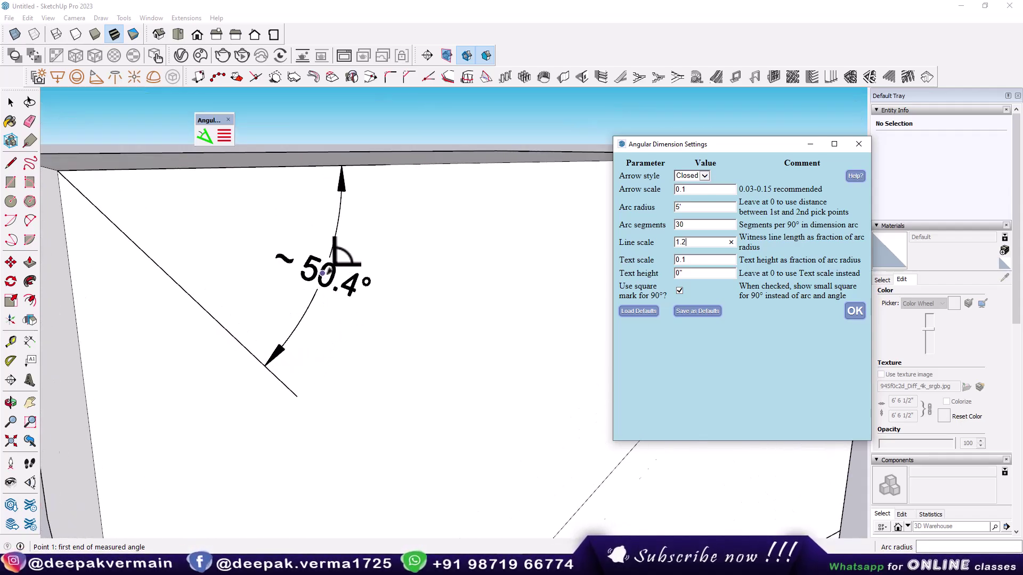
pyautogui.scroll(1, 384, 276)
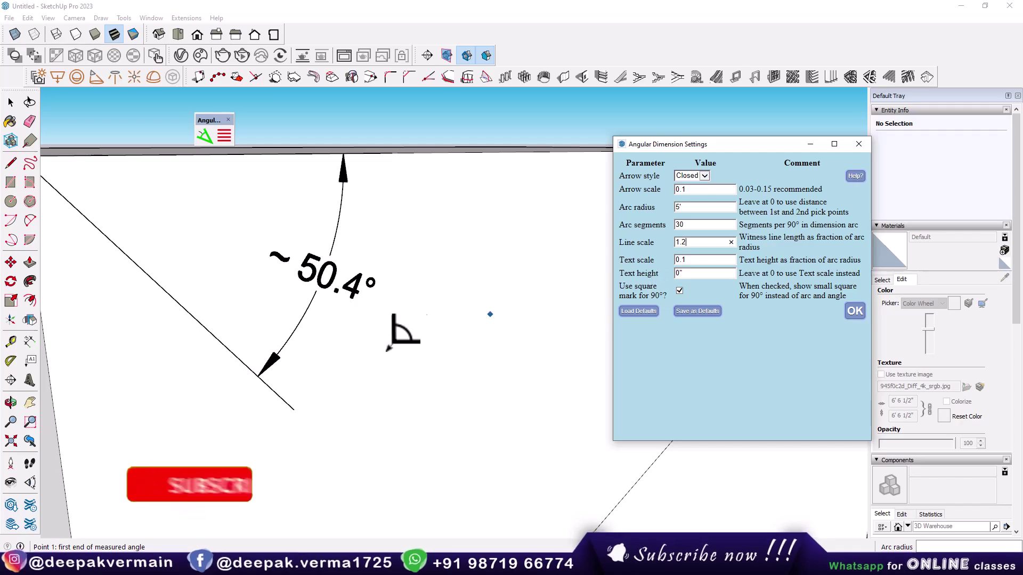
# - Try Text scale values of 0.03 and 0.2, then set it back to 0.1
pyautogui.click(691, 260)
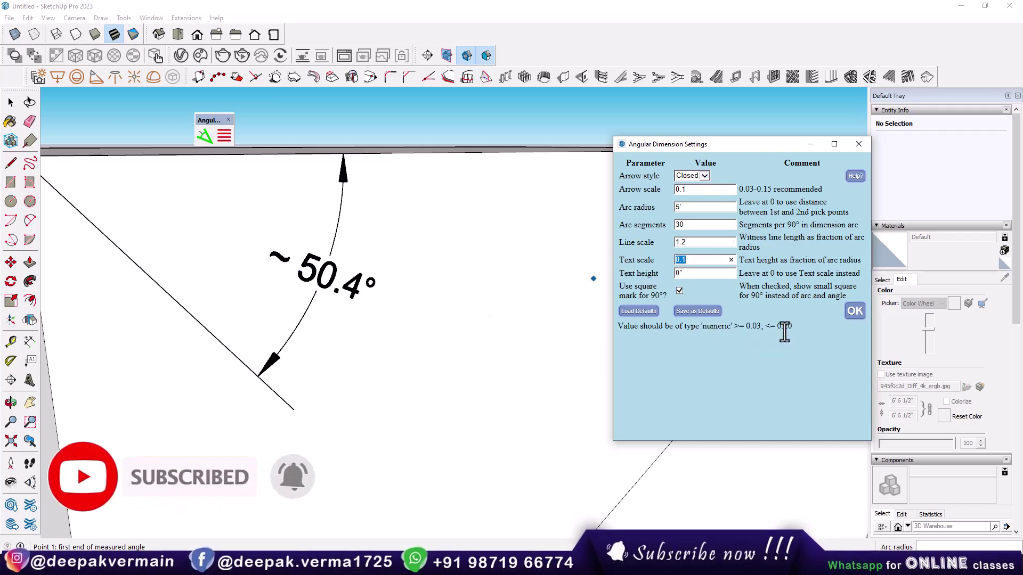
pyautogui.moveTo(688, 261); pyautogui.dragTo(680, 260)
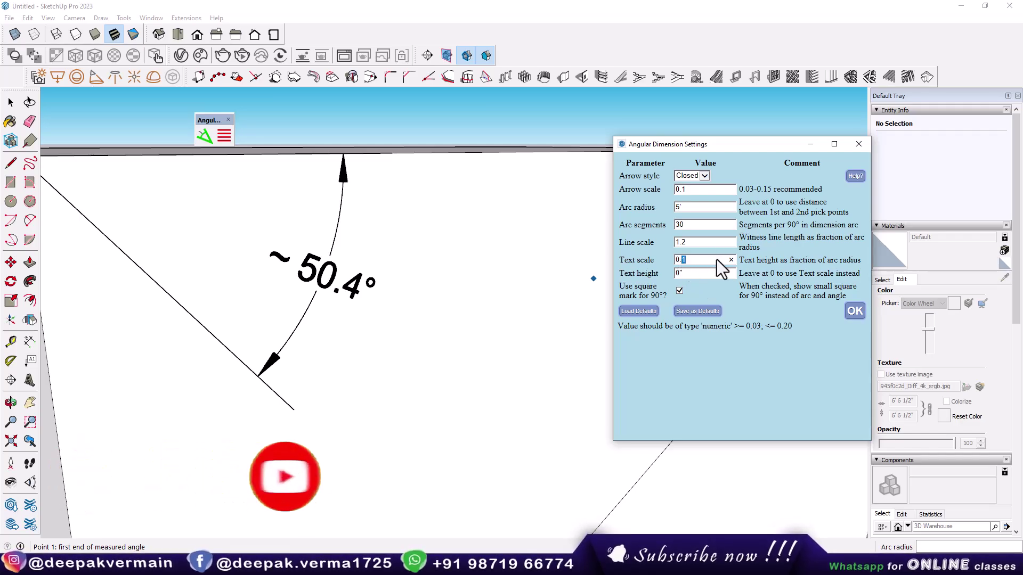
pyautogui.write('0.')
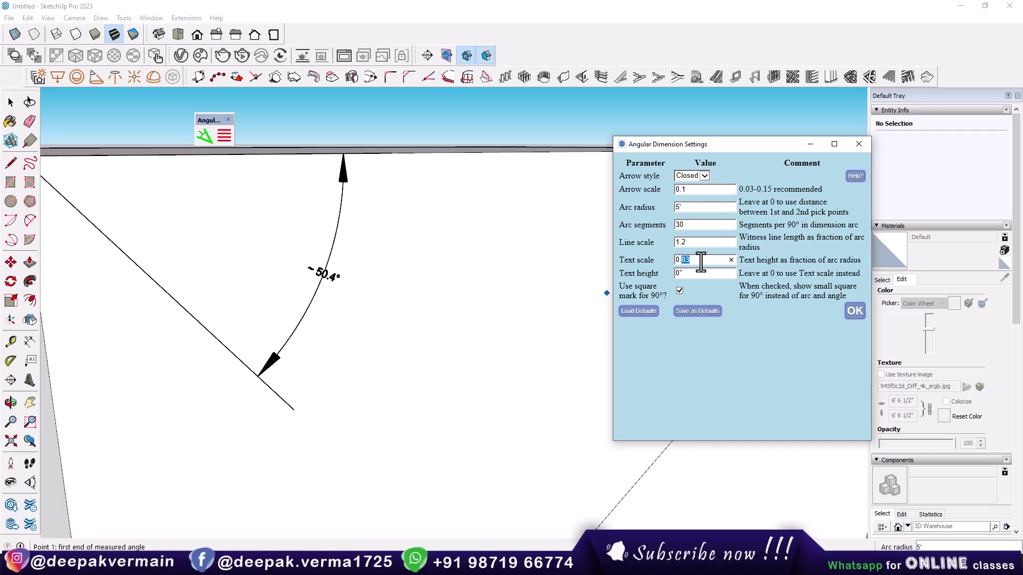
pyautogui.write('1')
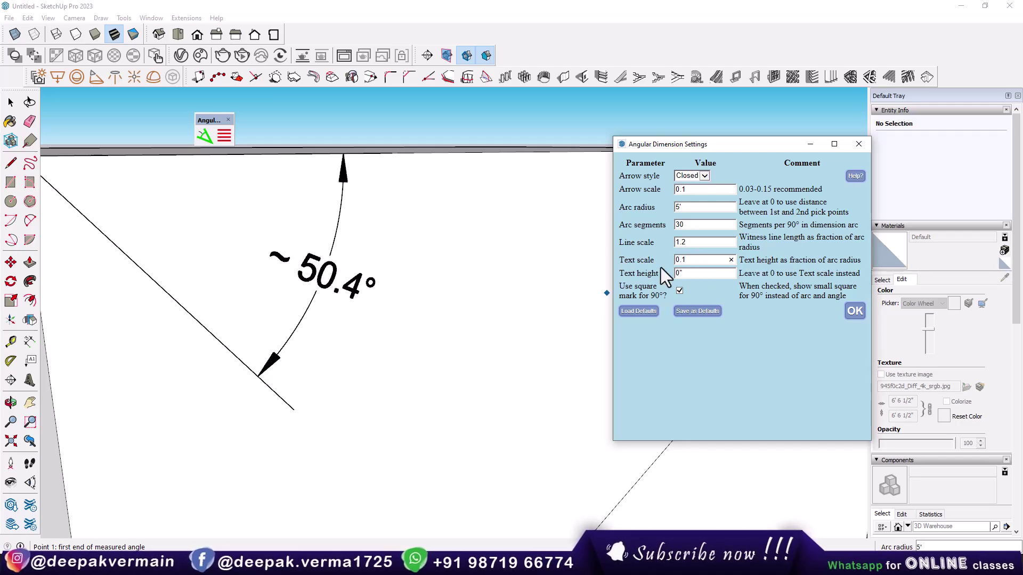
pyautogui.doubleClick(682, 260)
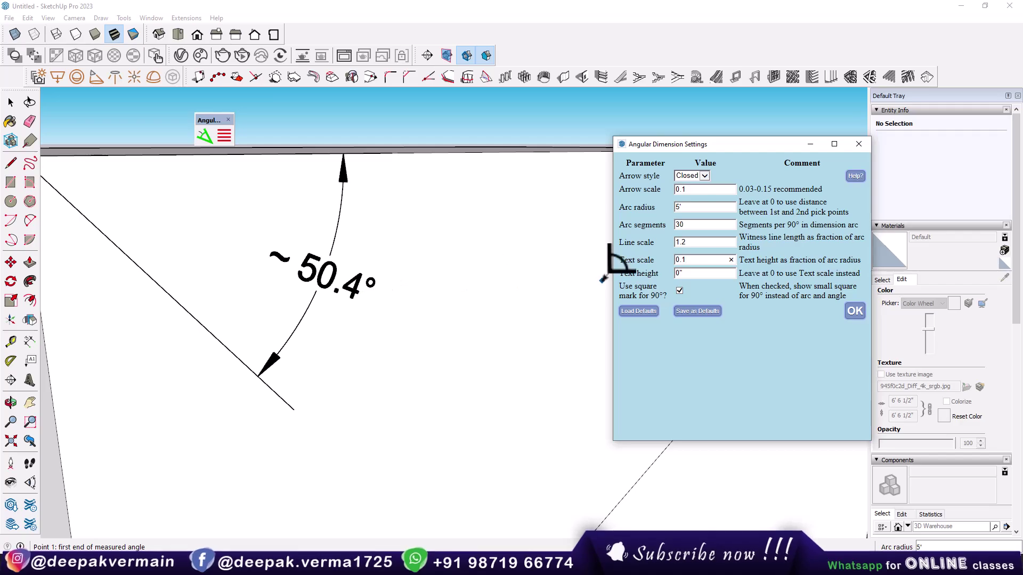
# - Enter a new inch value for Text height, which ends up at 1"
pyautogui.press('Tab')
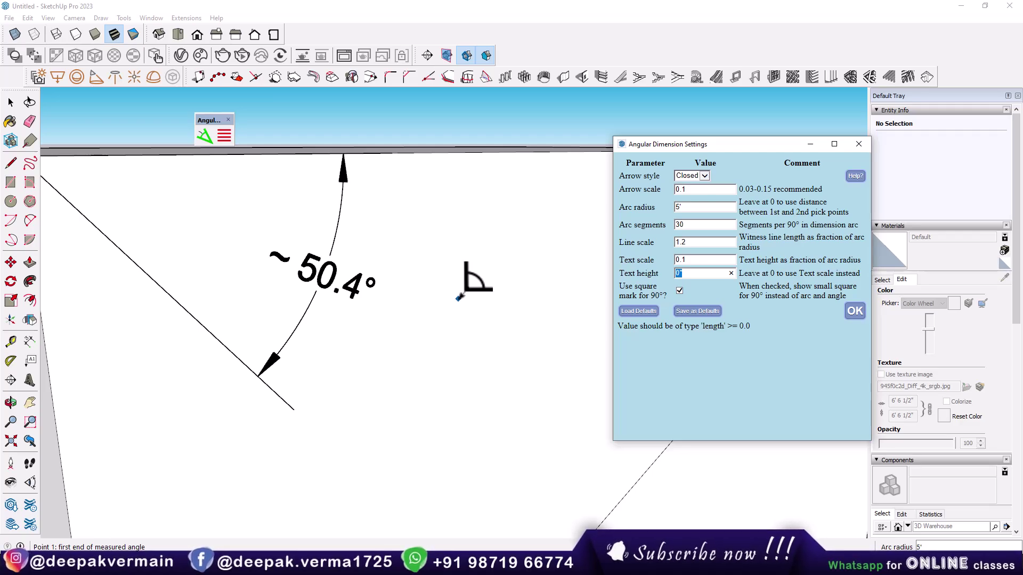
pyautogui.write("1'")
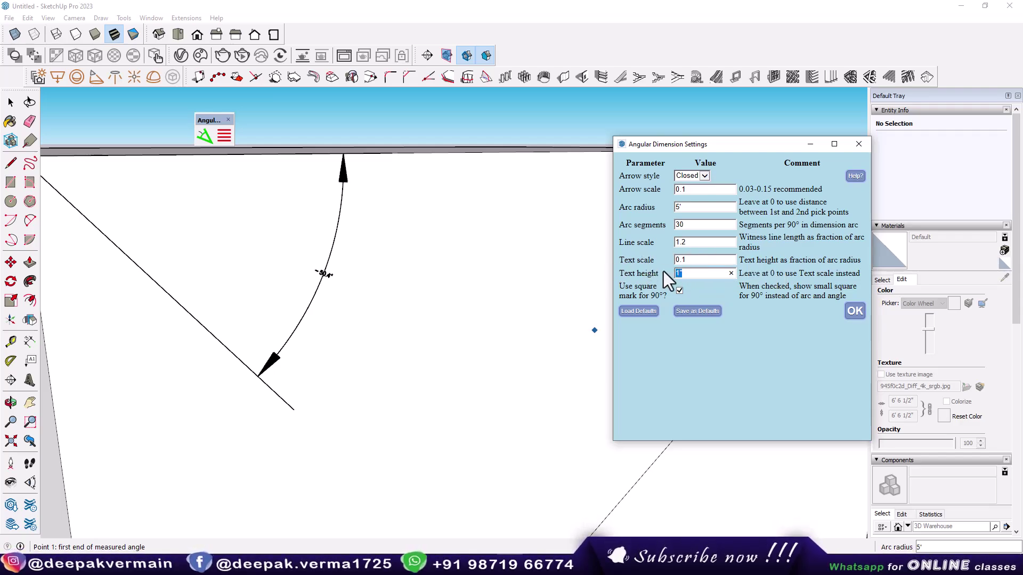
pyautogui.write('"')
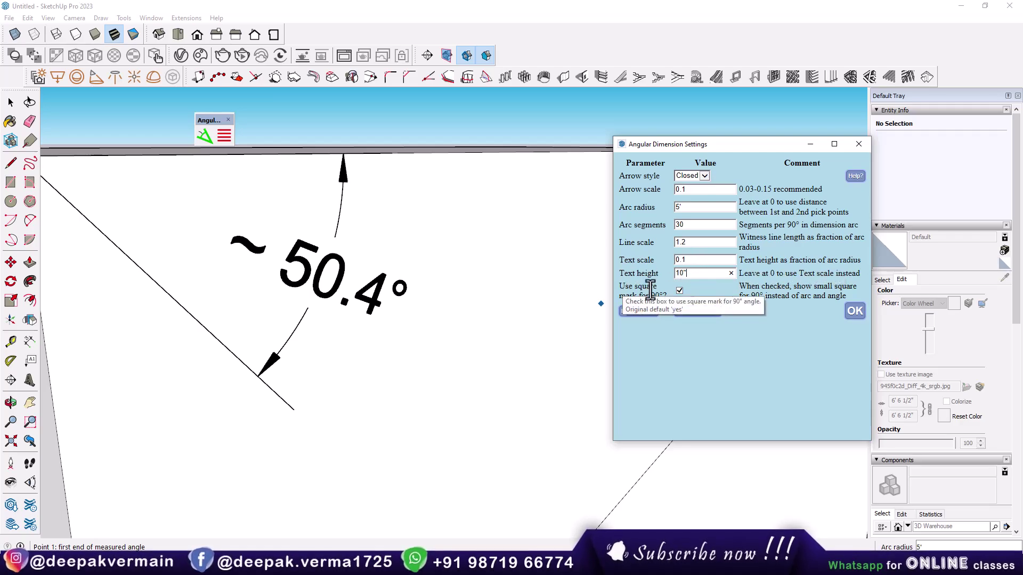
# - Zoom to the box's lower-right corner and undo its existing 90° square mark
pyautogui.scroll(-3, 468, 281)
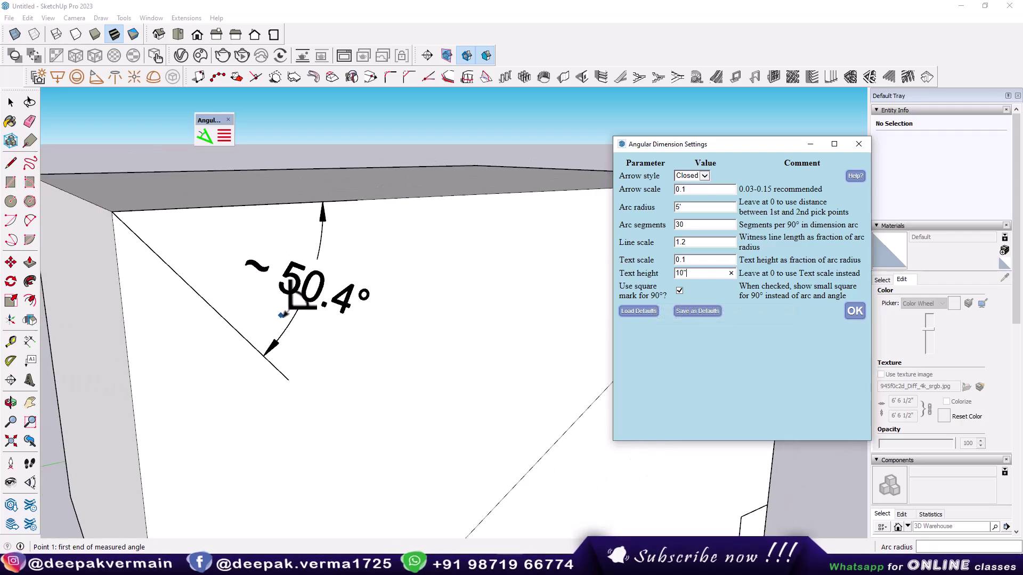
pyautogui.scroll(-3, 468, 281)
pyautogui.keyDown('shift'); pyautogui.moveTo(368, 375); pyautogui.dragTo(287, 280, button='middle'); pyautogui.keyUp('shift')
pyautogui.scroll(1, 501, 354)
pyautogui.scroll(3, 501, 355)
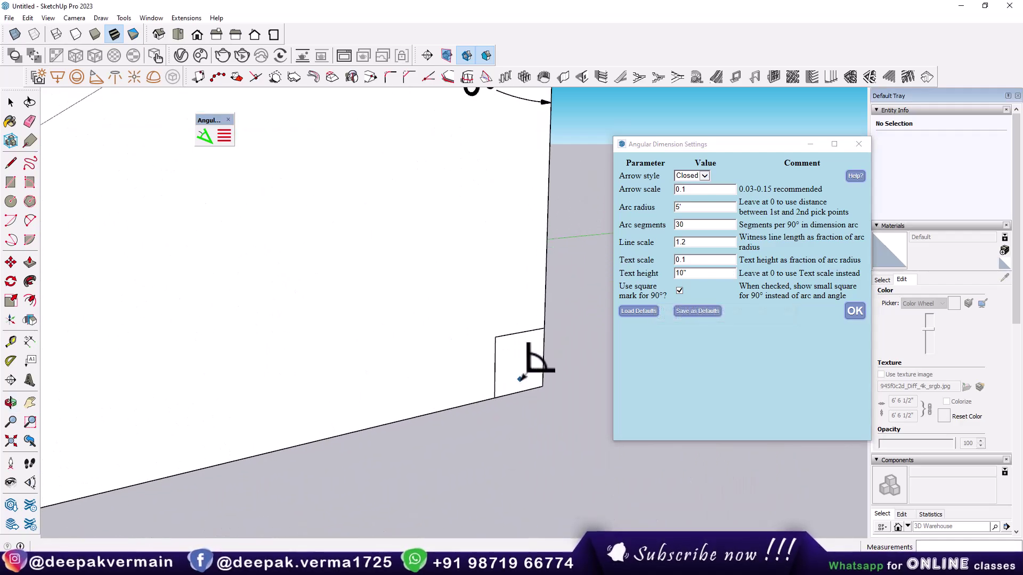
pyautogui.hotkey('ctrl', 'z')
pyautogui.hotkey('ctrl', 'z')
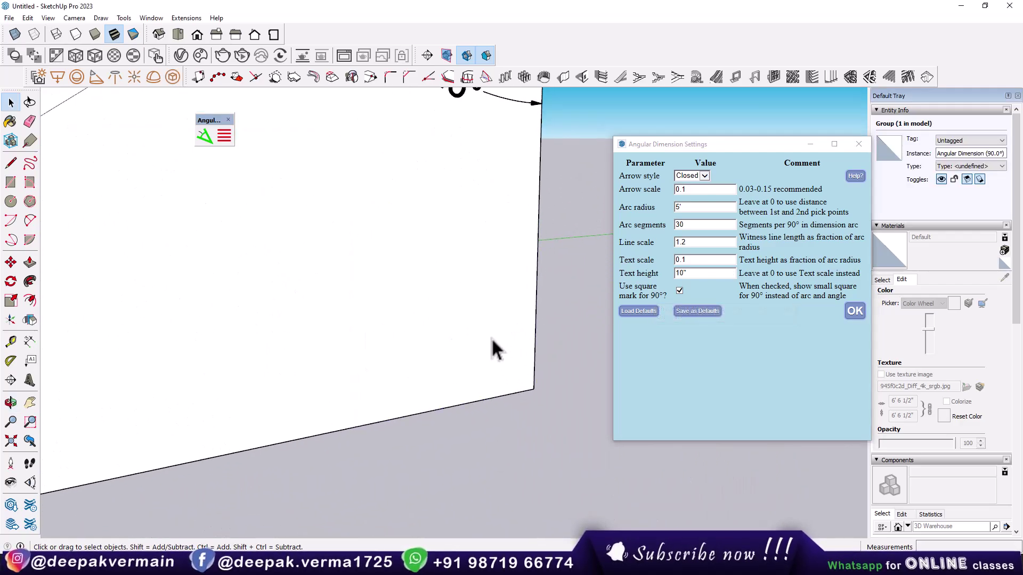
# - Re-dimension the bottom-right corner with Angular Dimension 2 and uncheck 'Use square mark for 90°'
pyautogui.click(203, 136)
pyautogui.scroll(-1, 466, 442)
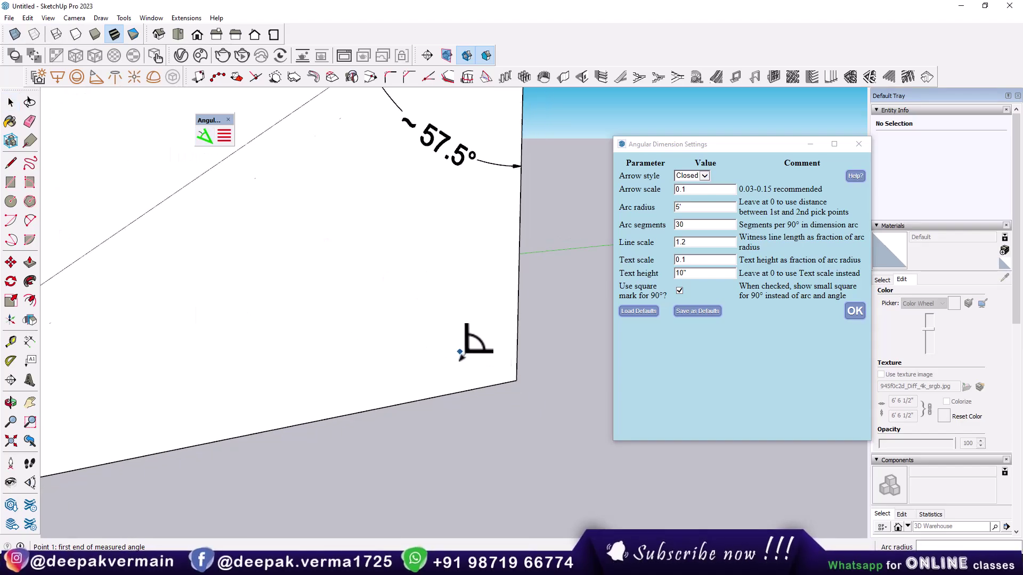
pyautogui.scroll(-1, 466, 442)
pyautogui.click(513, 406)
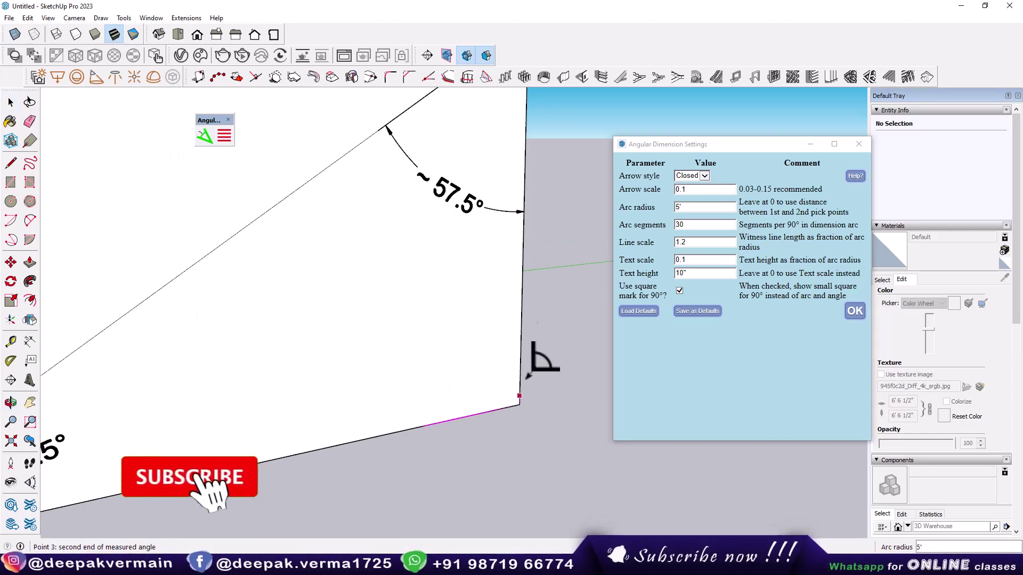
pyautogui.click(522, 306)
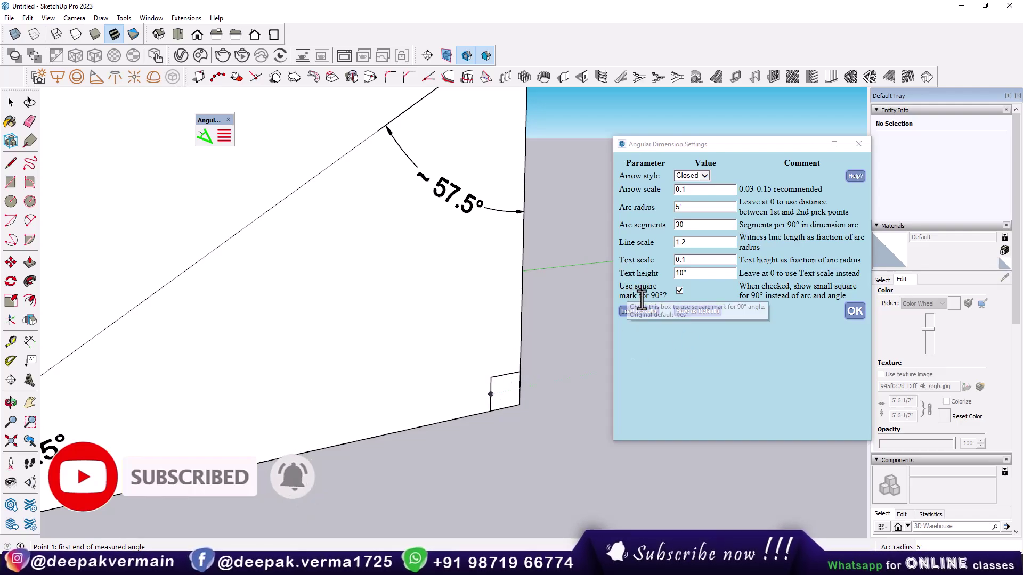
pyautogui.click(679, 291)
pyautogui.scroll(2, 533, 328)
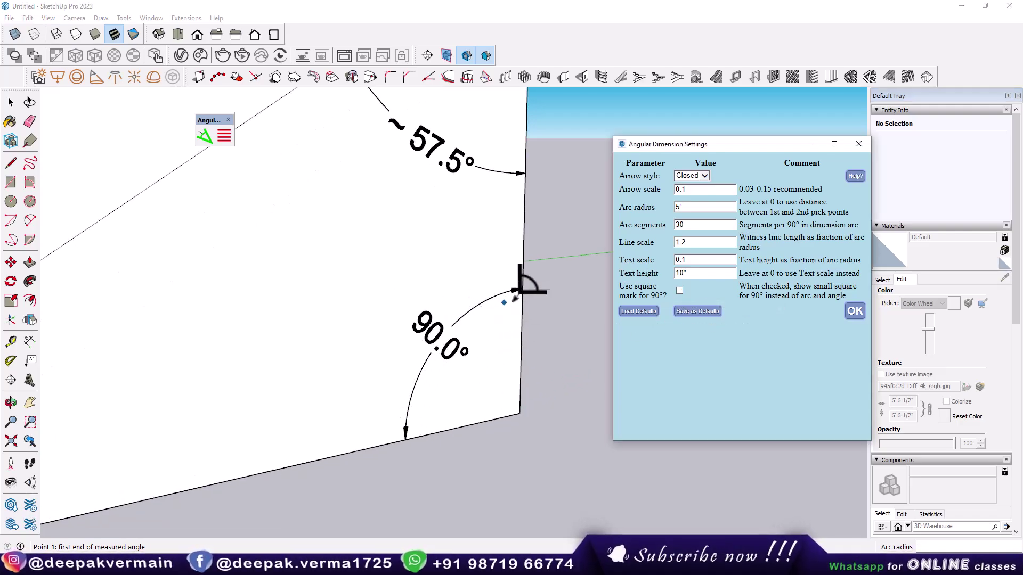
# - Change the Arc segments value in Angular Dimension Settings to 20
pyautogui.moveTo(692, 226); pyautogui.dragTo(654, 225)
pyautogui.write('8')
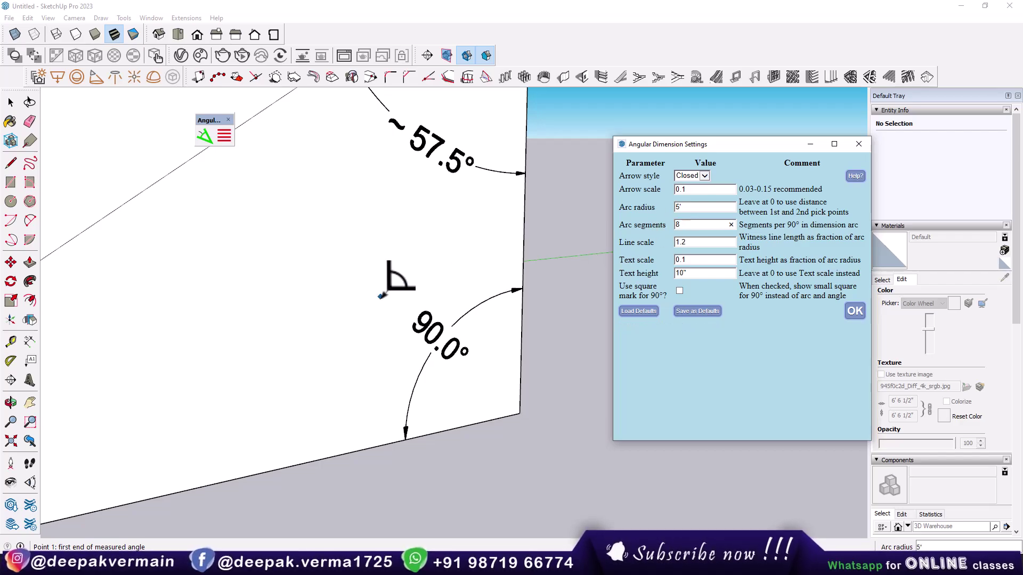
pyautogui.scroll(3, 512, 295)
pyautogui.scroll(3, 416, 315)
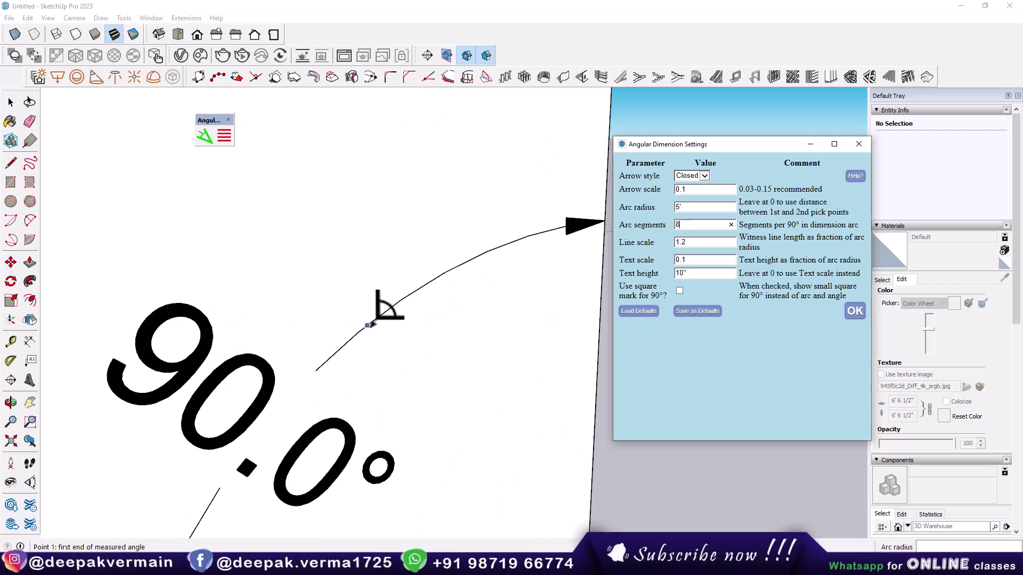
pyautogui.scroll(-2, 527, 242)
pyautogui.scroll(-2, 415, 336)
pyautogui.scroll(-2, 419, 359)
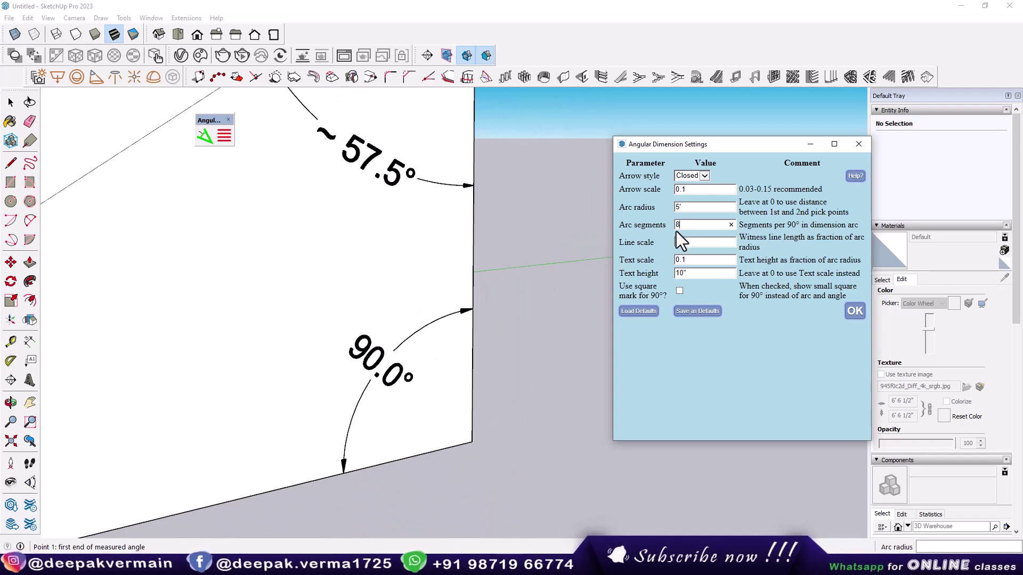
pyautogui.write('20')
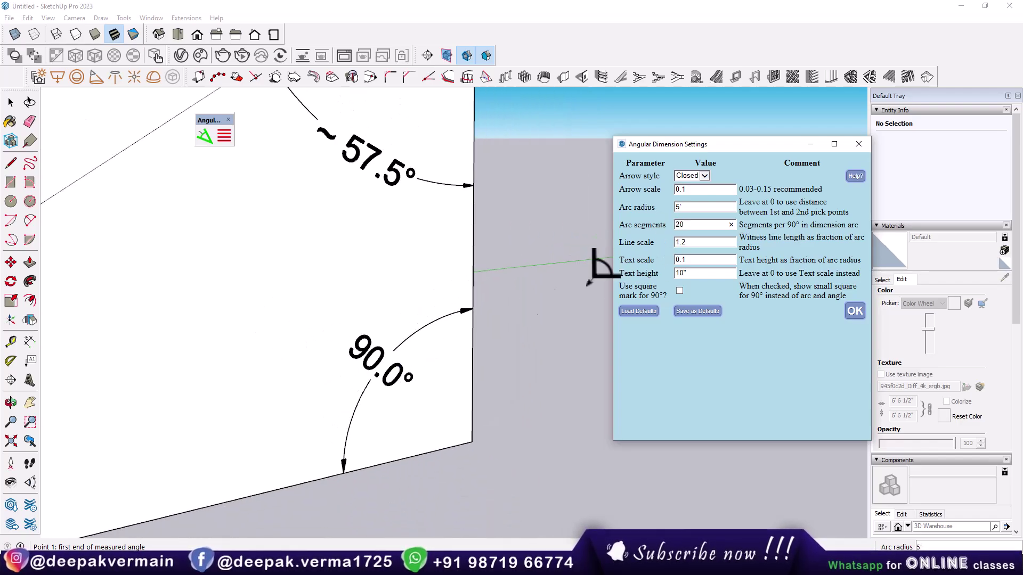
# - Load the default angular dimension settings and confirm with OK
pyautogui.scroll(-1, 418, 362)
pyautogui.scroll(-2, 418, 362)
pyautogui.scroll(-3, 418, 362)
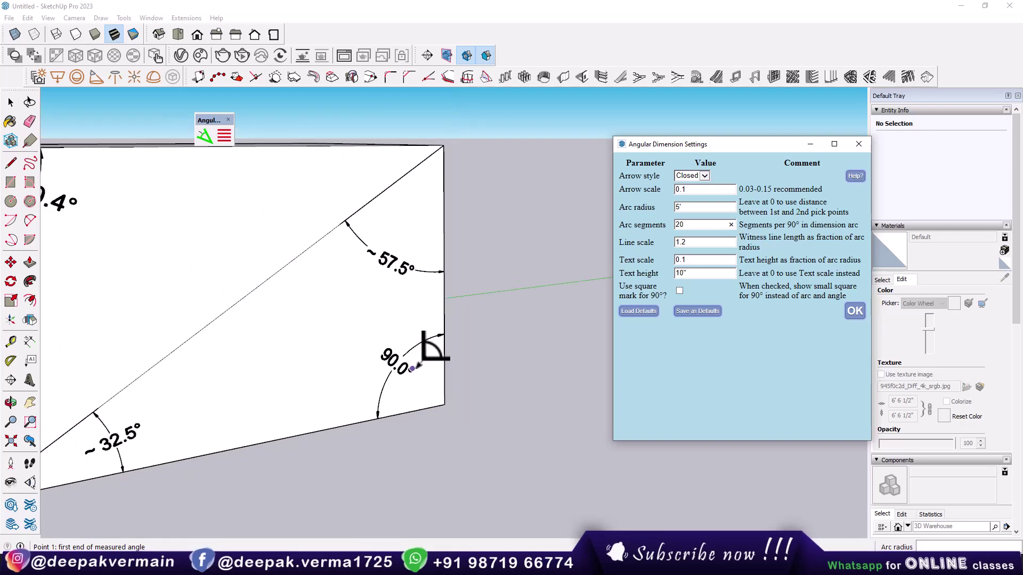
pyautogui.scroll(-3, 419, 362)
pyautogui.keyDown('shift'); pyautogui.moveTo(395, 428); pyautogui.dragTo(479, 409, button='middle'); pyautogui.keyUp('shift')
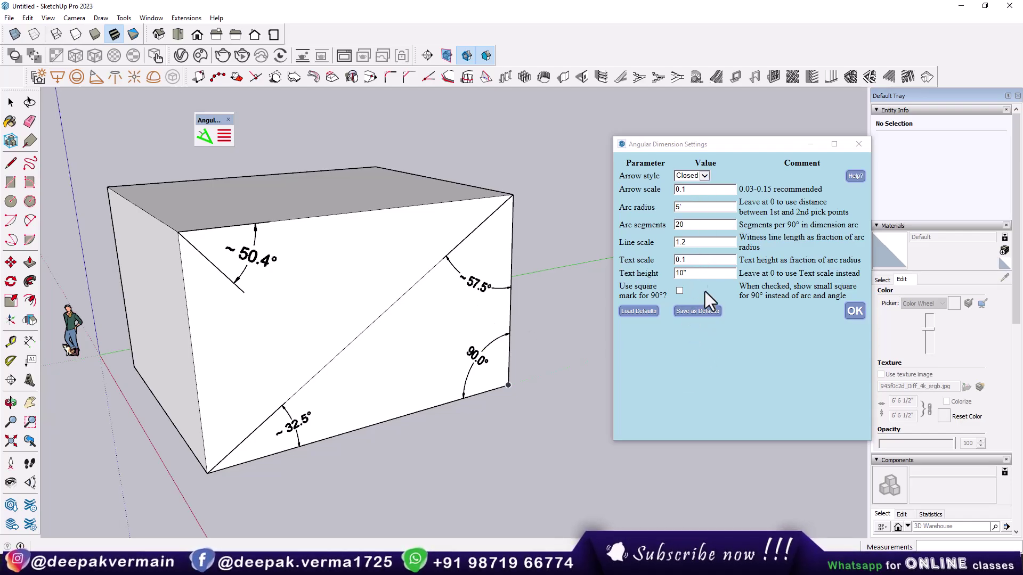
pyautogui.click(641, 314)
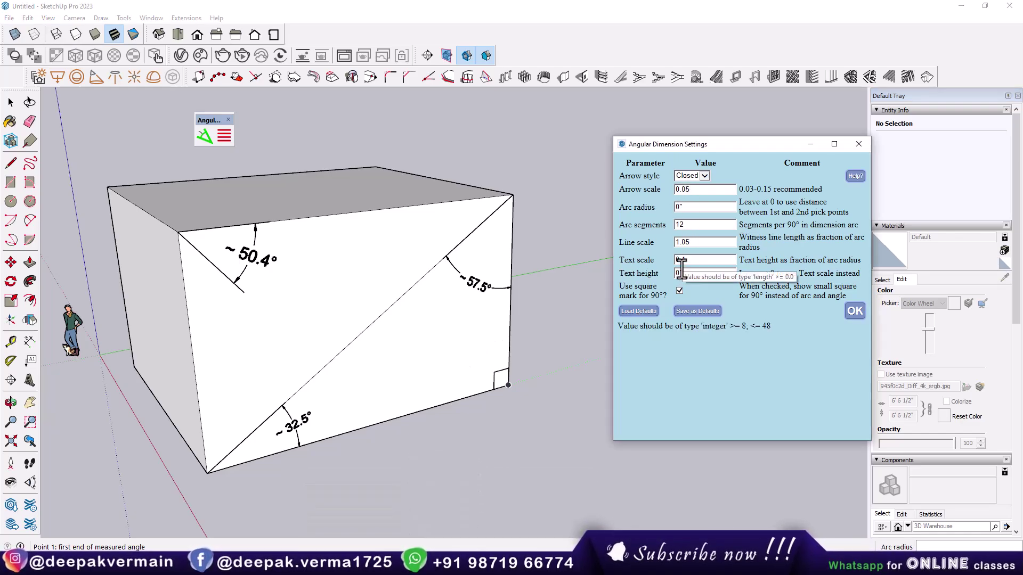
pyautogui.click(855, 311)
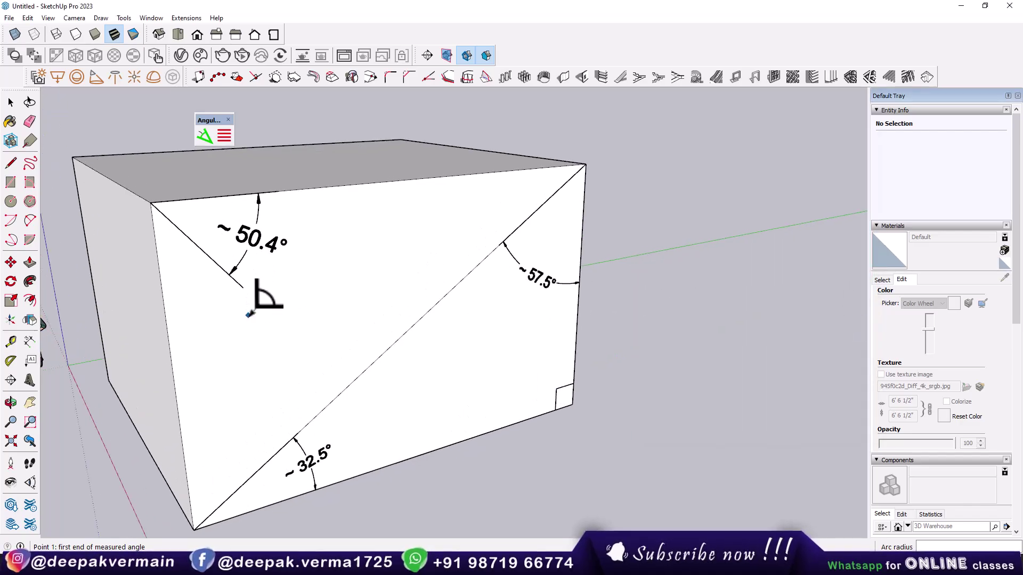
# - Dimension the ~46.9° front-face angle off the diagonal and the 92.0° top-left top-face corner
pyautogui.keyDown('shift'); pyautogui.moveTo(272, 349); pyautogui.dragTo(338, 351, button='middle'); pyautogui.keyUp('shift')
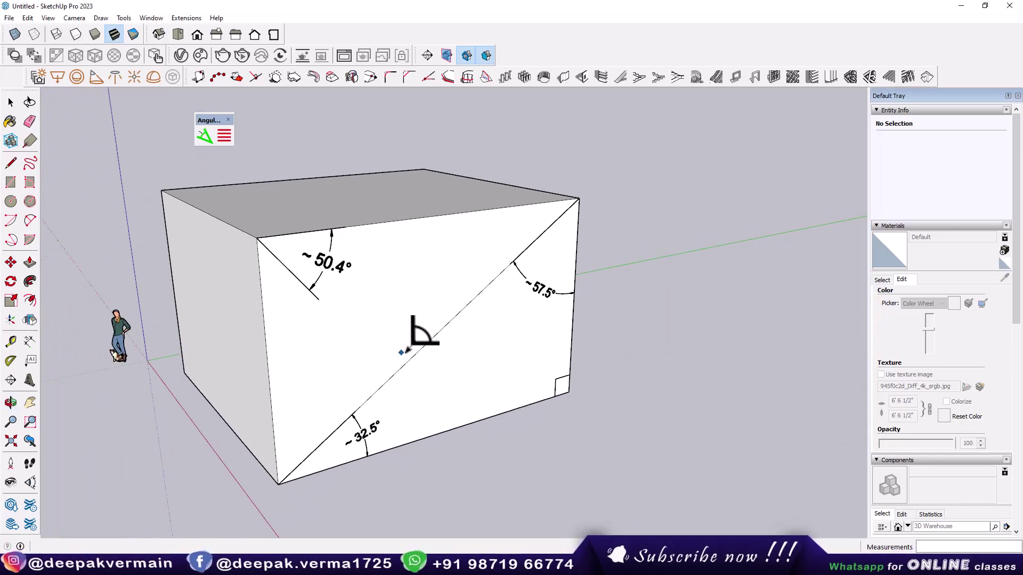
pyautogui.click(457, 316)
pyautogui.click(401, 369)
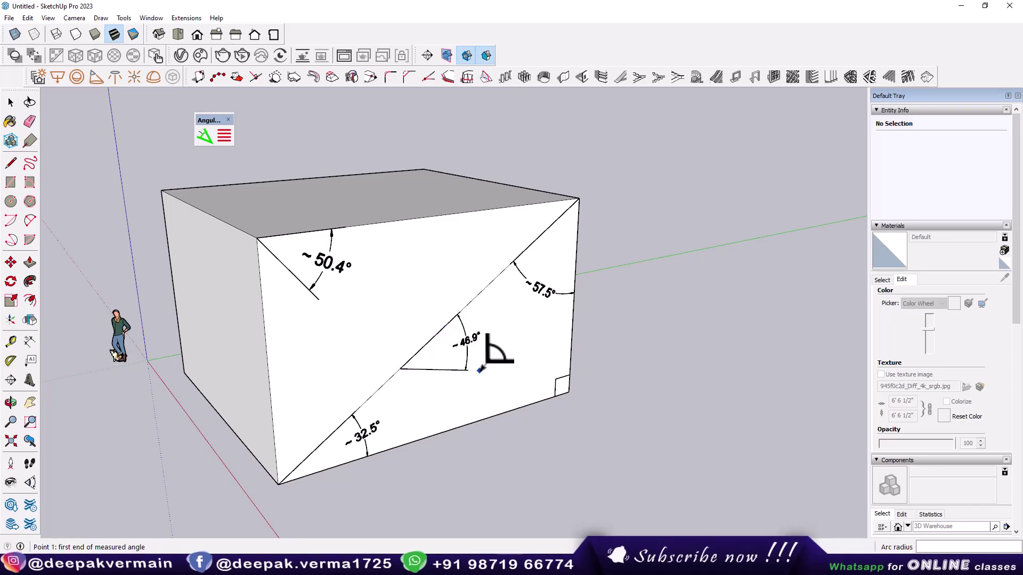
pyautogui.moveTo(480, 368)
pyautogui.mouseDown(button='middle')
pyautogui.moveTo(395, 377)
pyautogui.moveTo(423, 361)
pyautogui.mouseUp(button='middle')
pyautogui.click(188, 261)
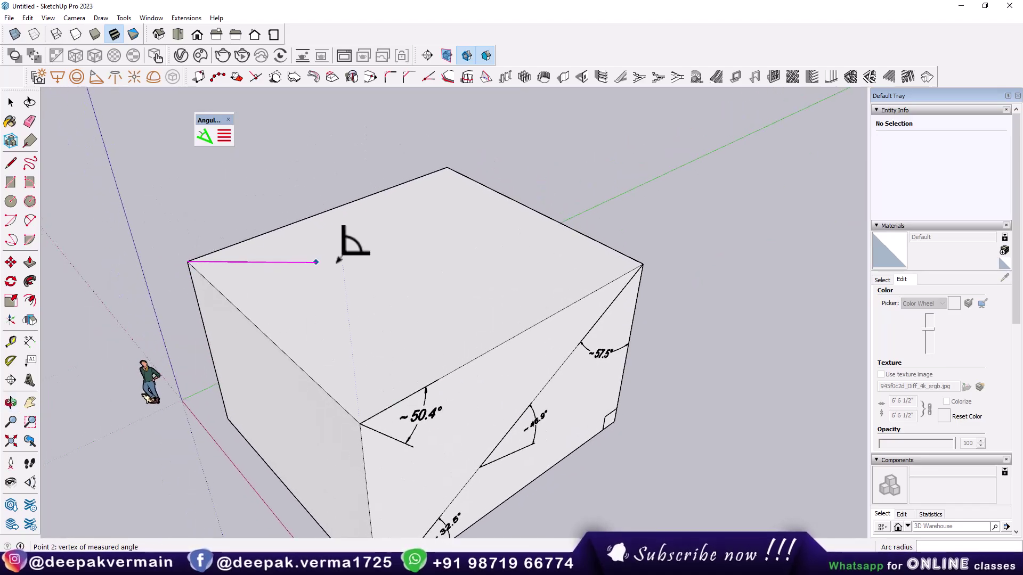
pyautogui.click(373, 260)
pyautogui.click(360, 424)
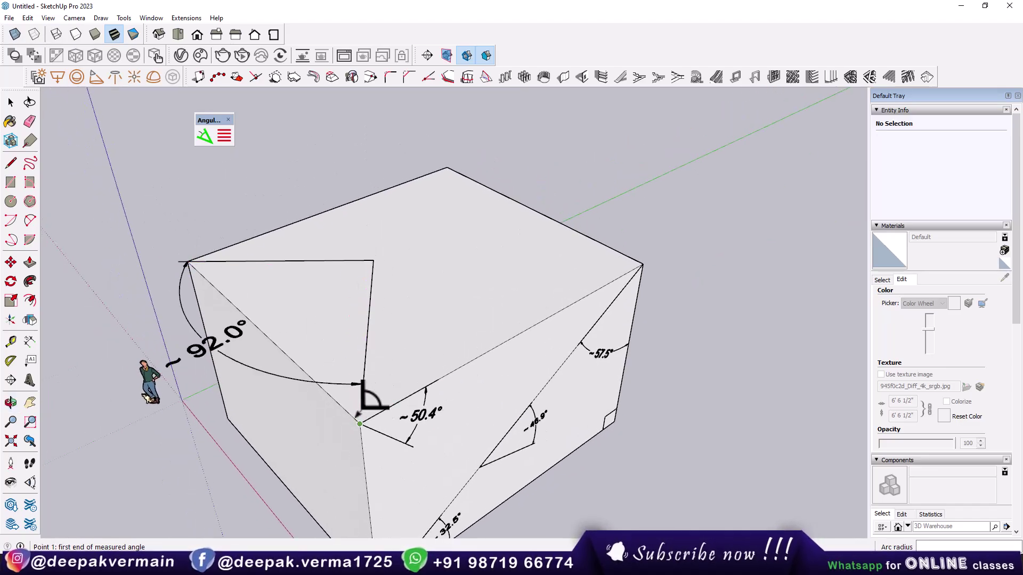
# - Dimension the ~79.8° angle at the top face's far corner
pyautogui.moveTo(434, 309); pyautogui.dragTo(396, 293, button='middle')
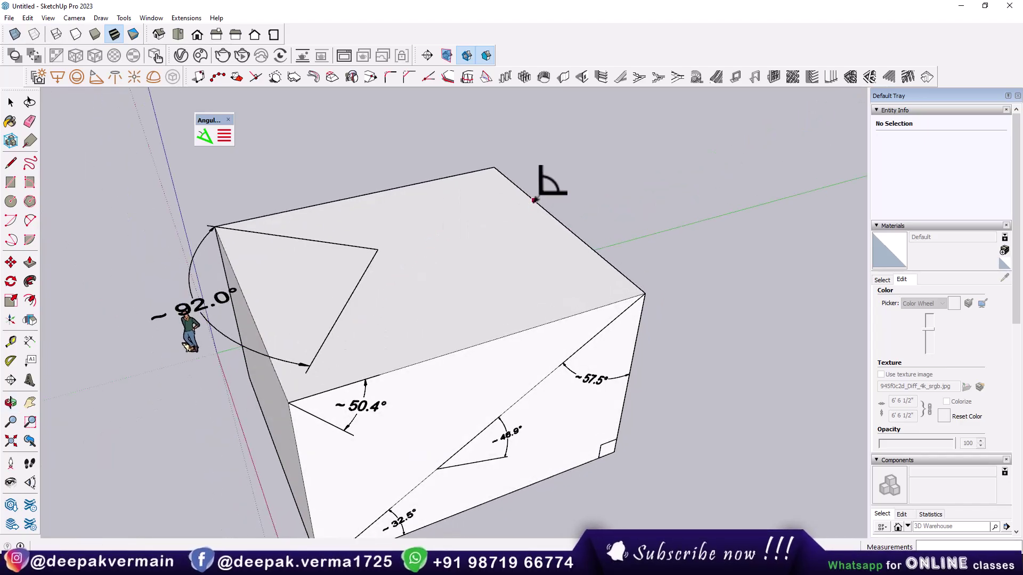
pyautogui.click(535, 200)
pyautogui.click(491, 279)
pyautogui.click(645, 293)
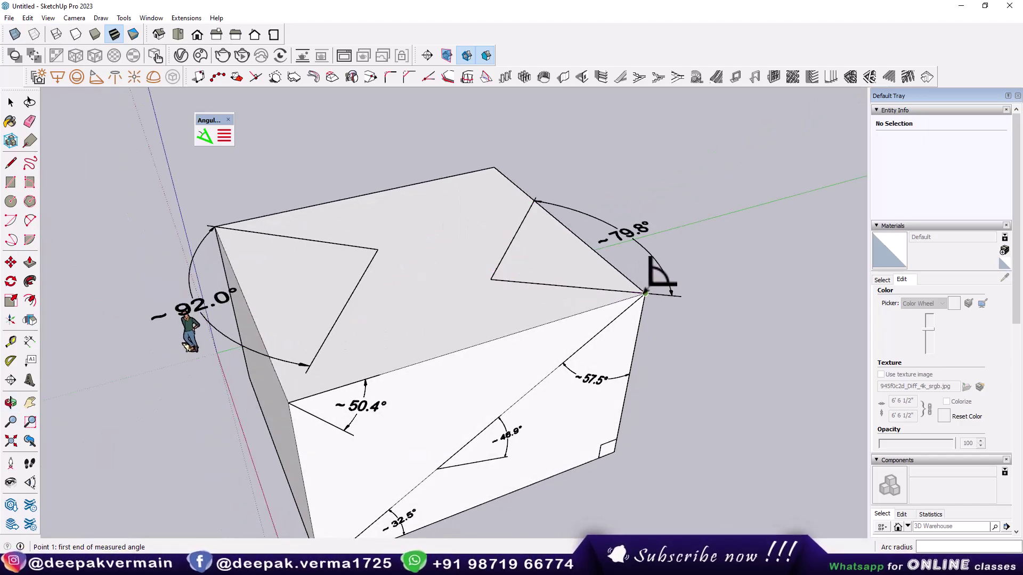
pyautogui.scroll(-2, 644, 293)
pyautogui.moveTo(573, 306)
pyautogui.mouseDown(button='middle')
pyautogui.moveTo(440, 353)
pyautogui.moveTo(487, 367)
pyautogui.mouseUp(button='middle')
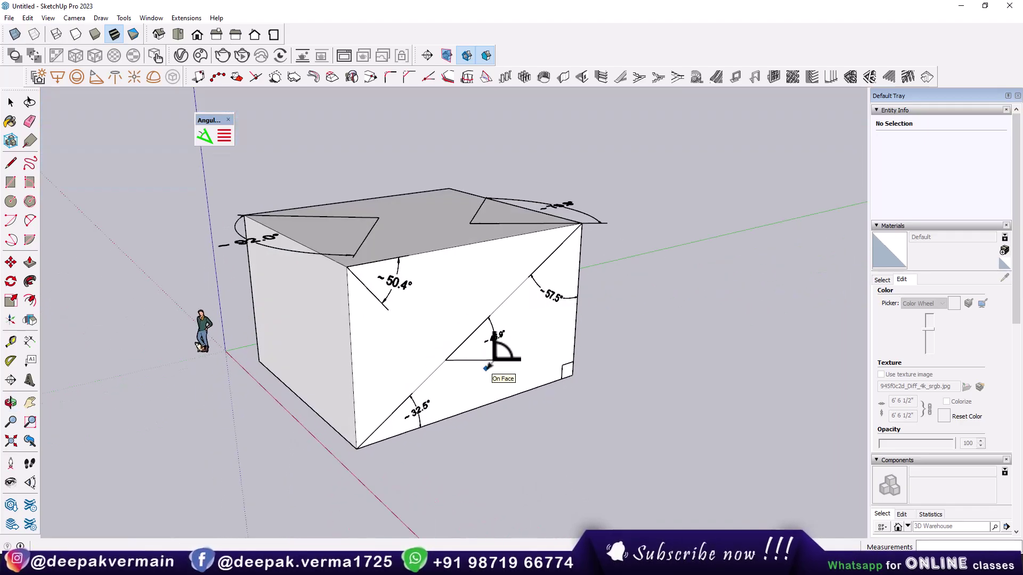